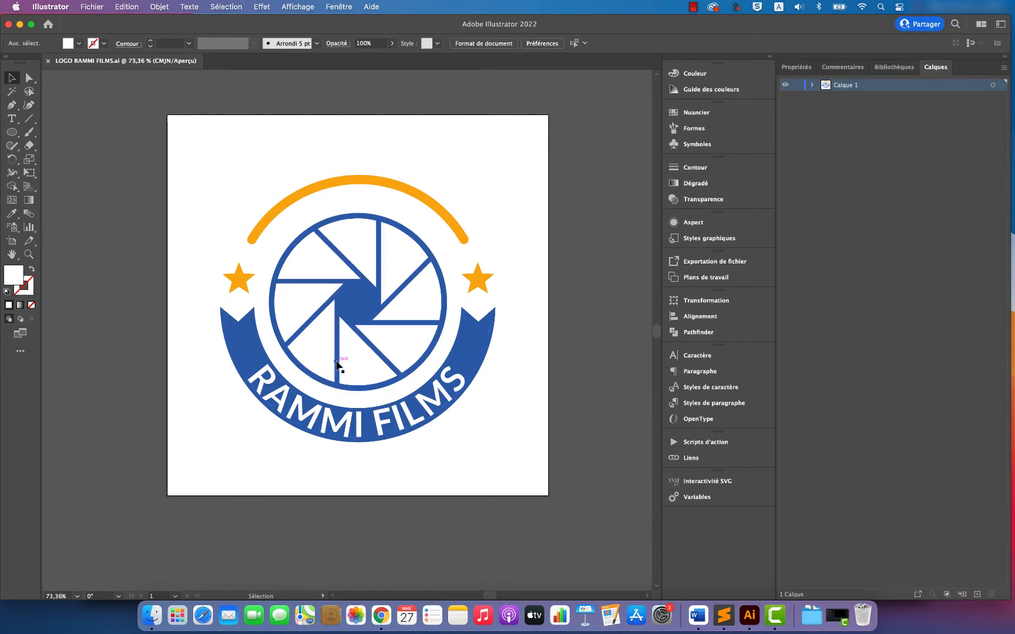
# - Create a new 500 x 500 px print document with the CMJN colour mode
pyautogui.click(93, 8)
pyautogui.click(103, 23)
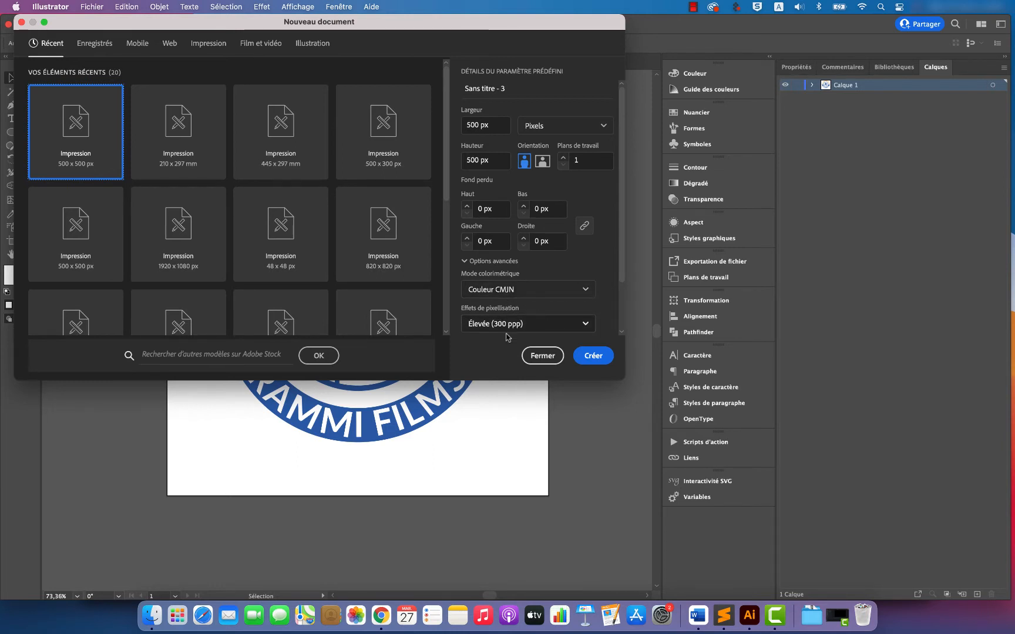
pyautogui.click(594, 356)
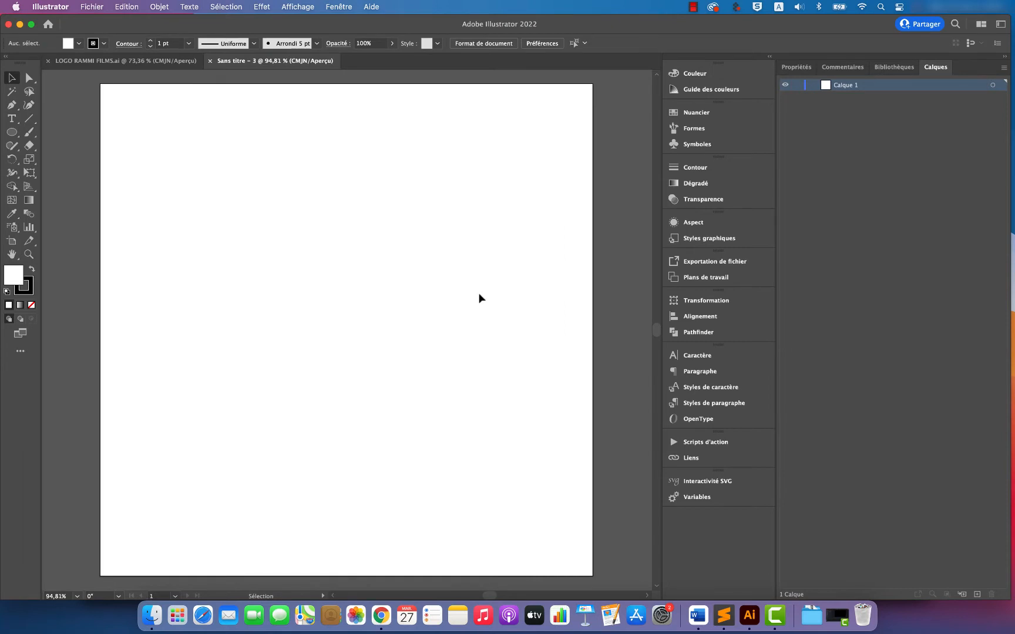
# - Copy the whole logo group from LOGO RAMMI FILMS.ai into the new untitled document
pyautogui.click(150, 60)
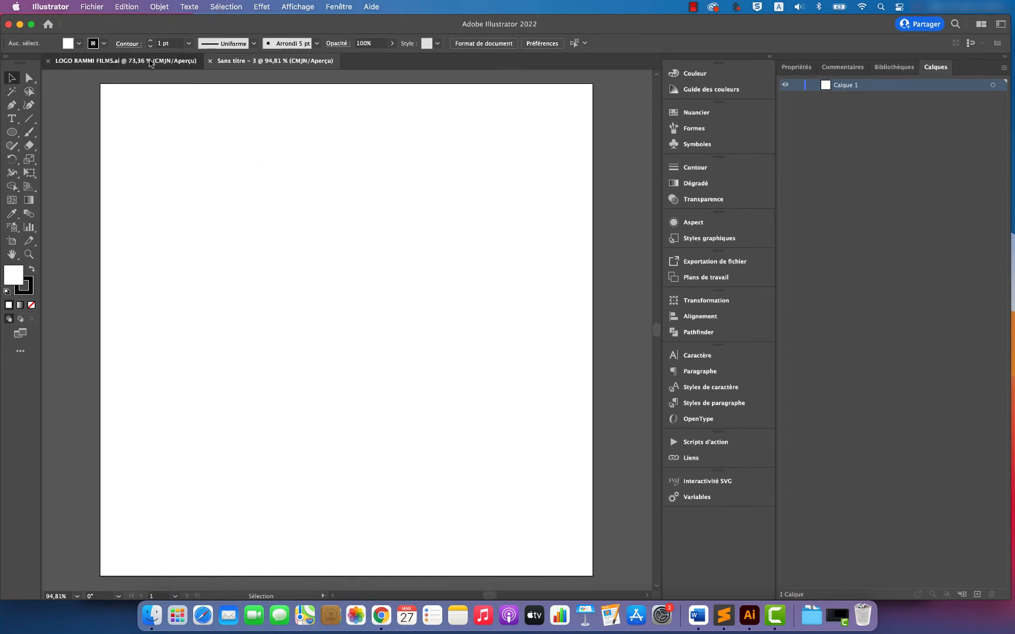
pyautogui.click(429, 202)
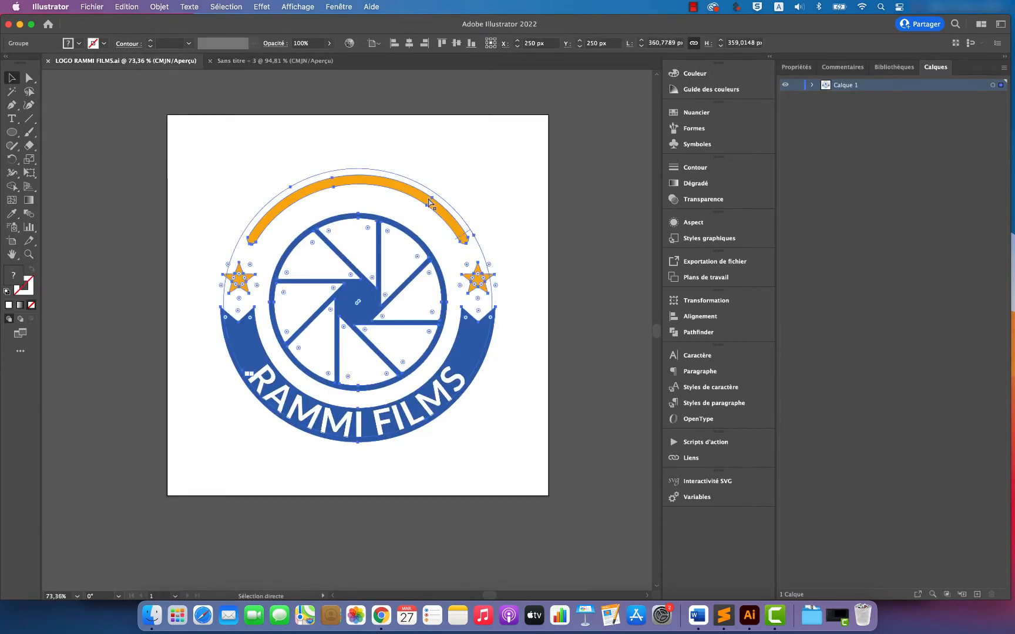
pyautogui.click(263, 61)
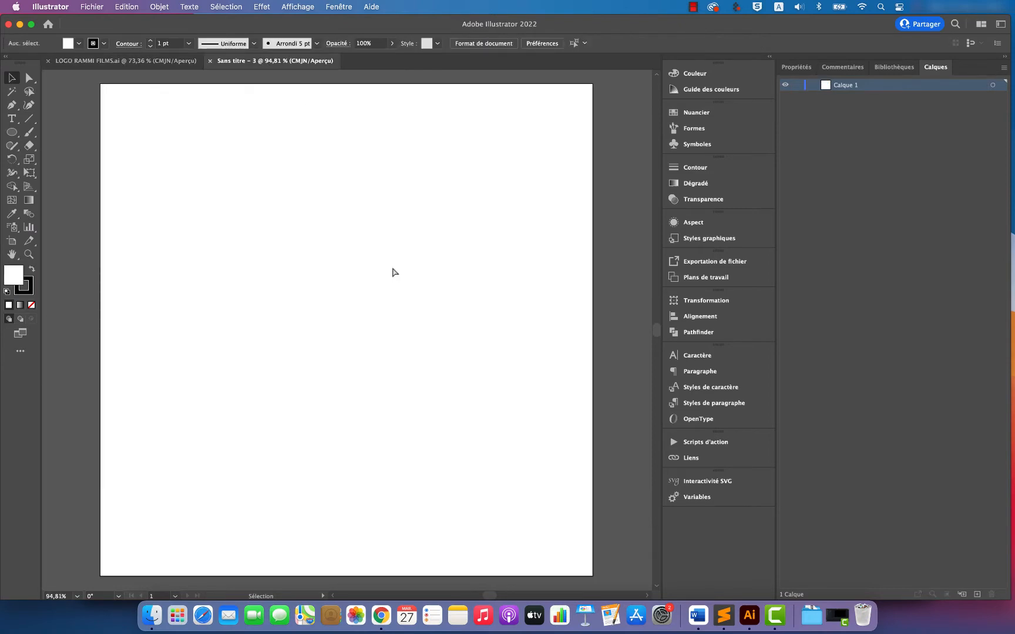
pyautogui.press('super+v')
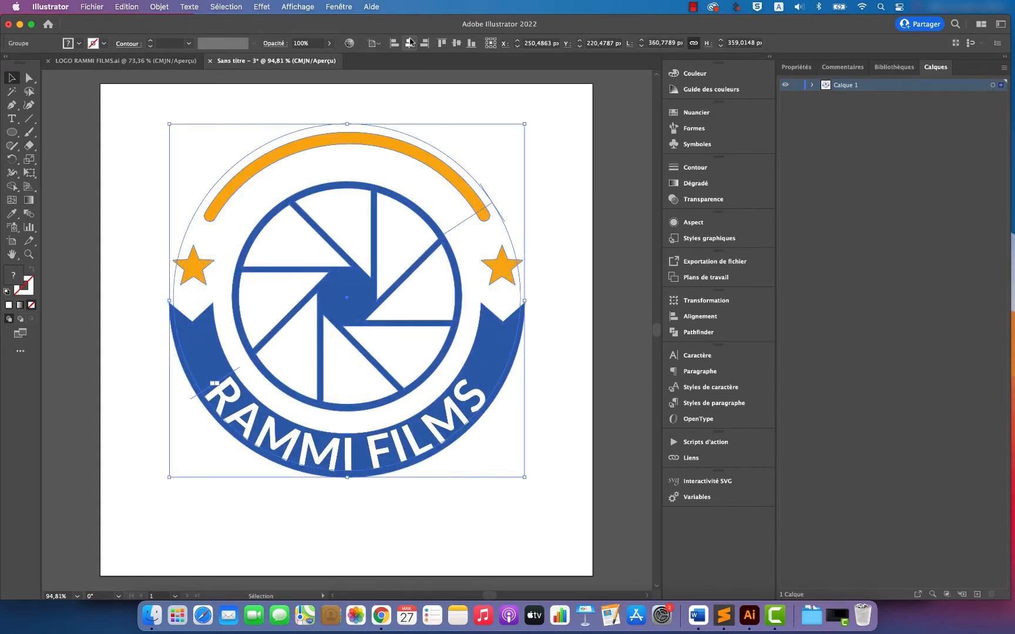
# - Centre the pasted logo group horizontally and vertically on the artboard
pyautogui.click(811, 85)
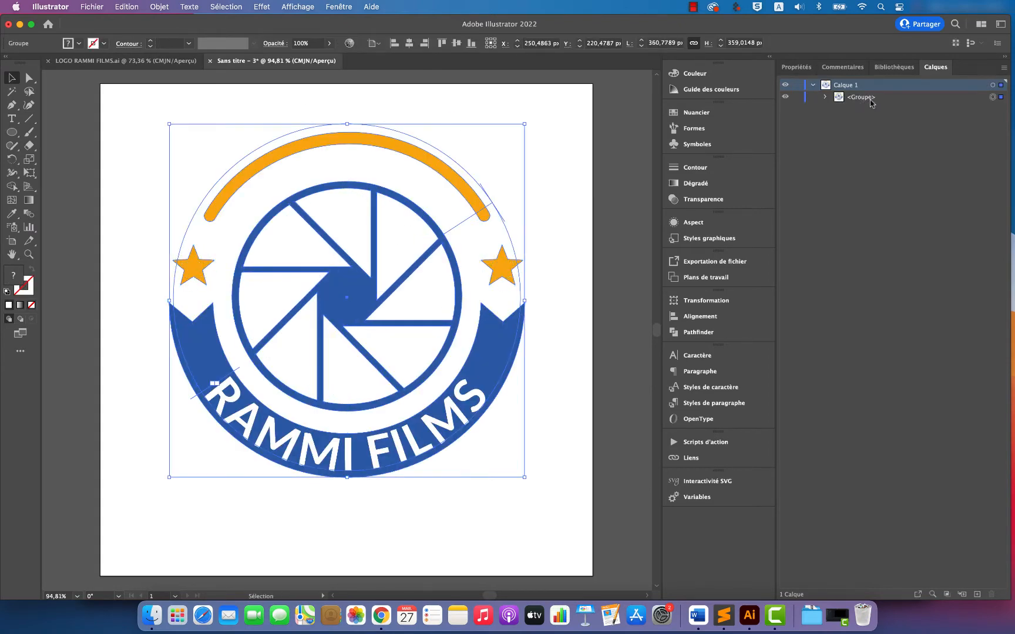
pyautogui.click(409, 45)
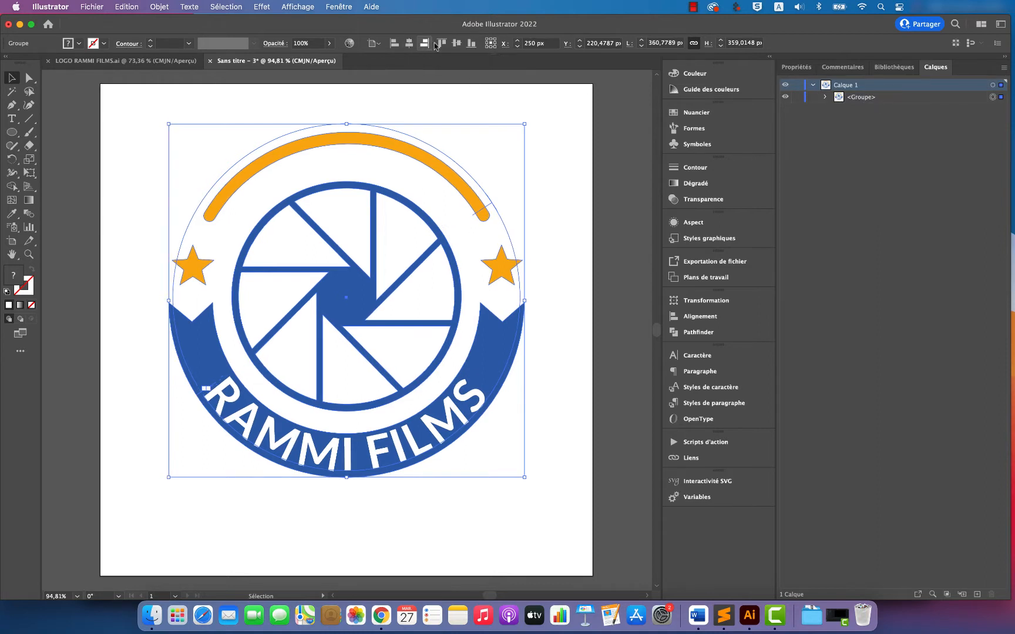
pyautogui.click(456, 44)
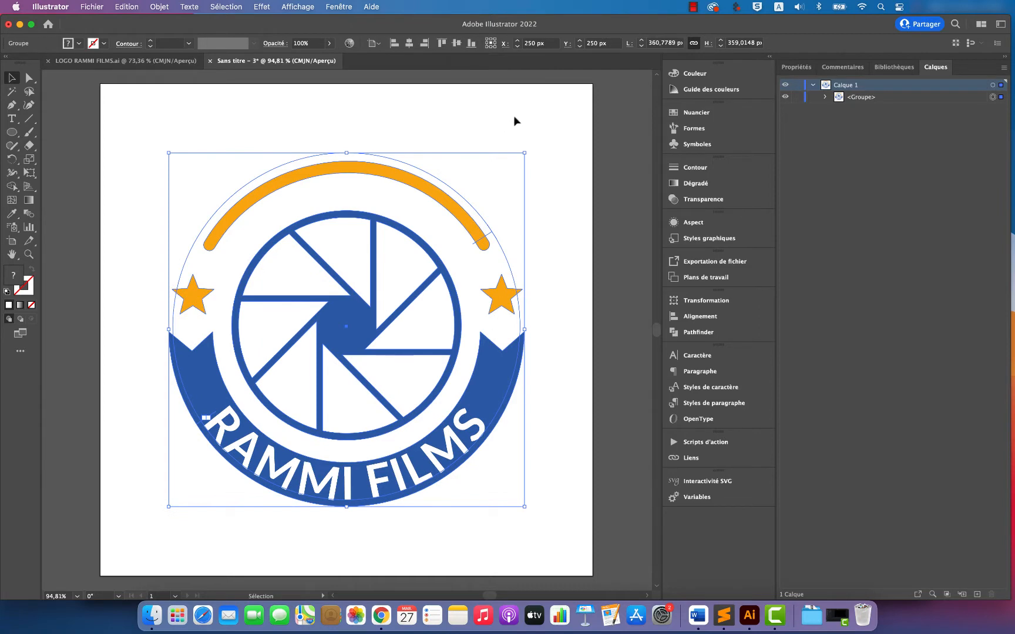
# - Ungroup the pasted logo and delete its curved RAMMI FILMS text
pyautogui.hscroll(-5, 441, 164)
pyautogui.scroll(-3, 452, 162)
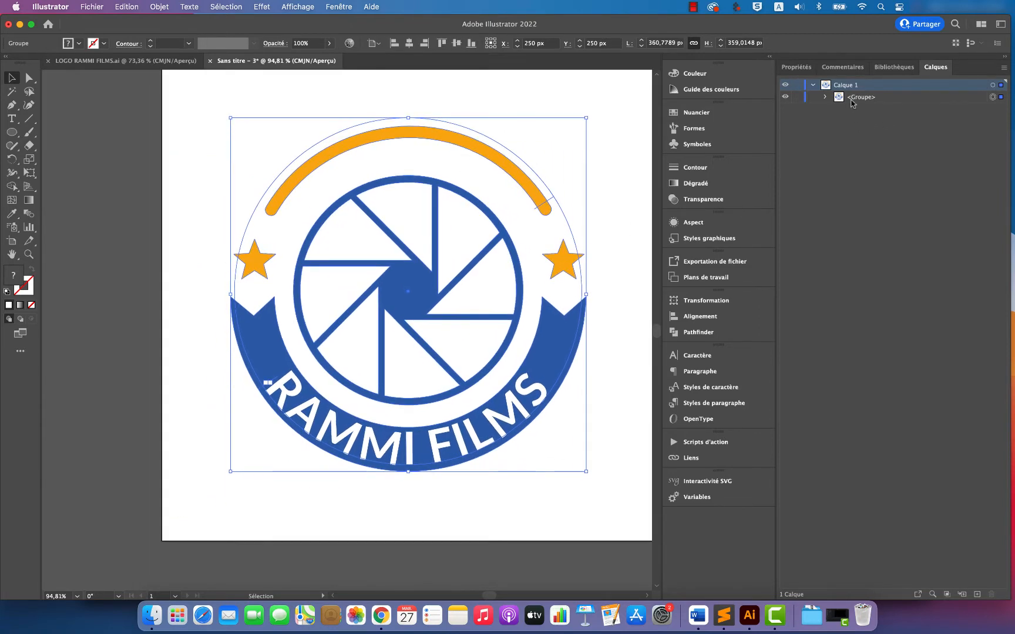
pyautogui.click(825, 97)
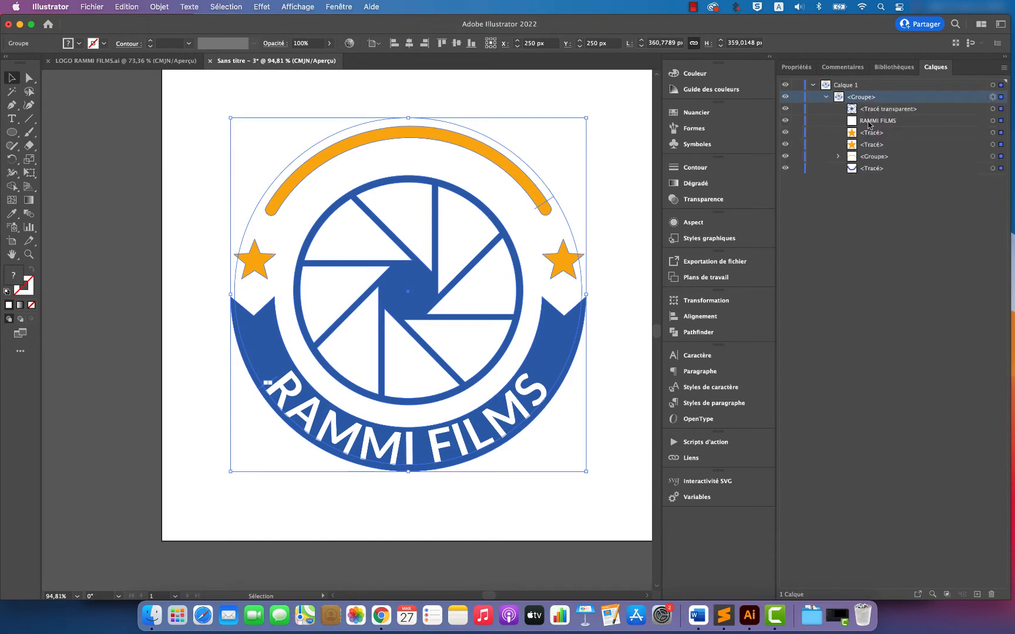
pyautogui.click(875, 109)
pyautogui.click(861, 97)
pyautogui.press('shift+super+g')
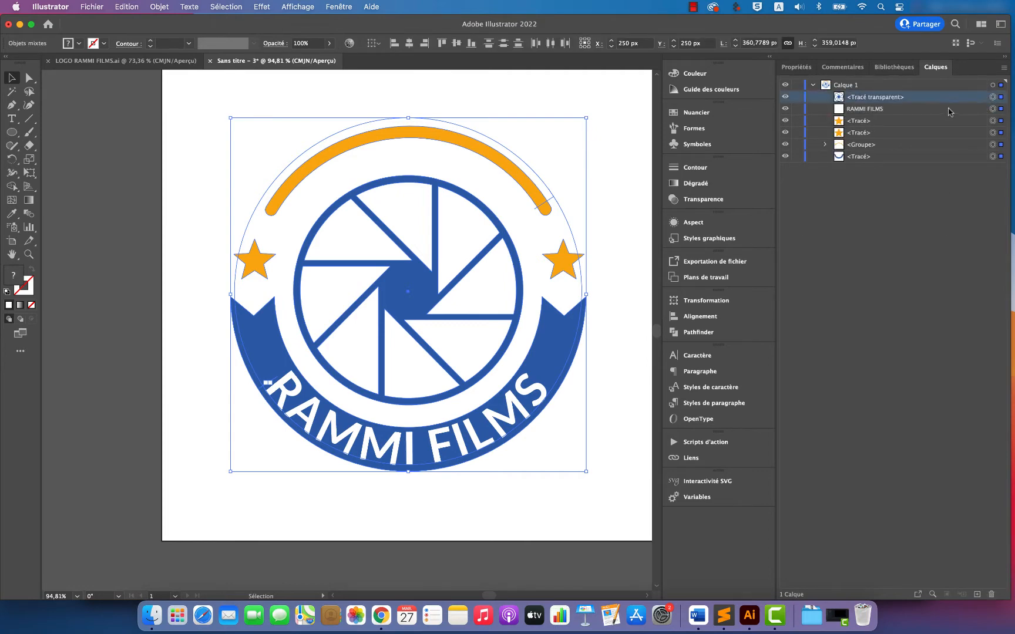
pyautogui.click(1001, 109)
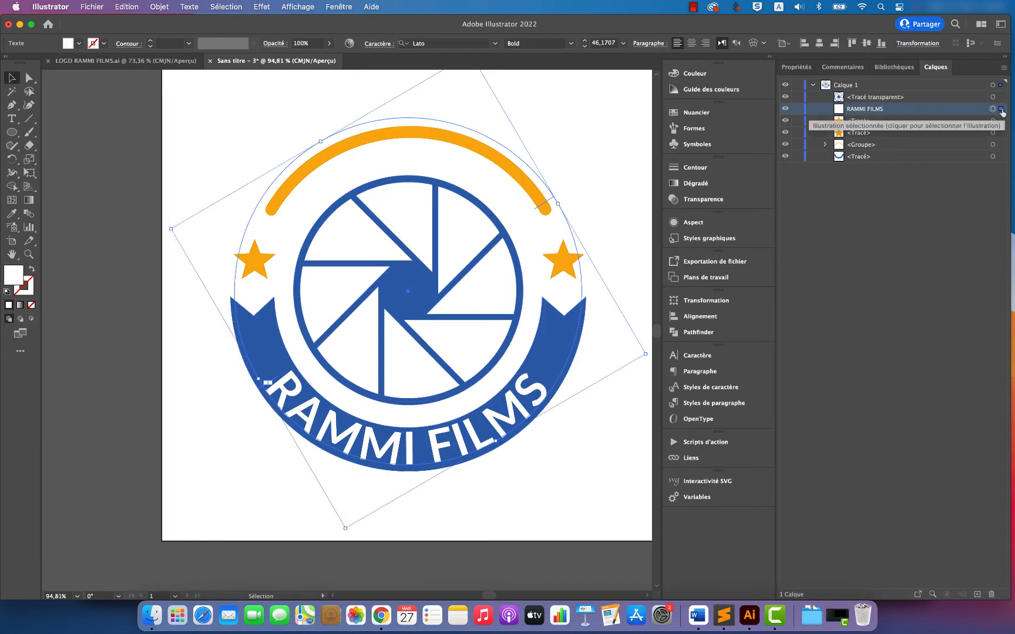
pyautogui.press('BackSpace')
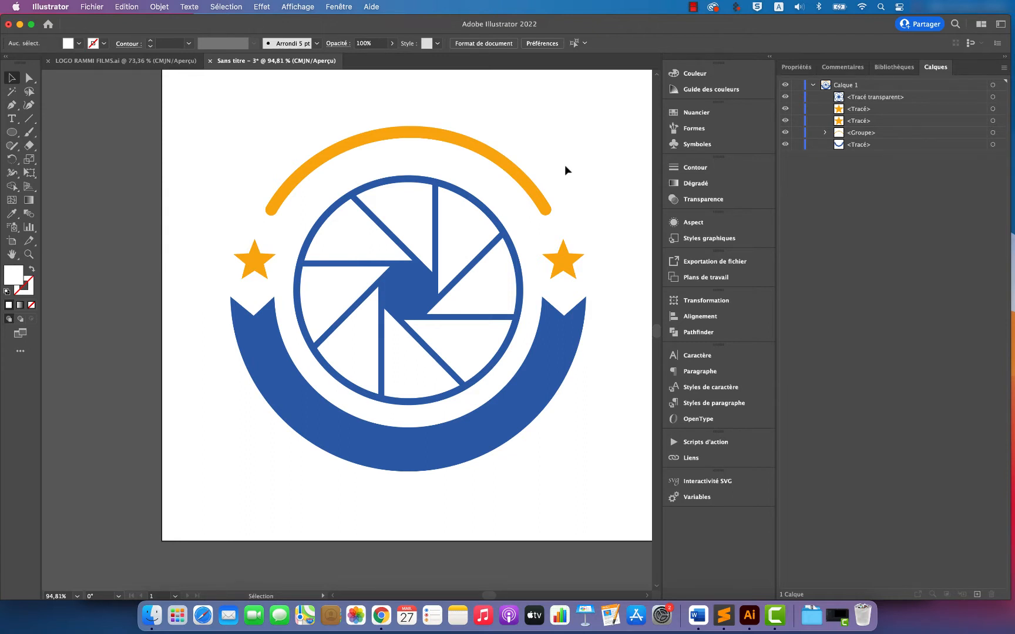
# - Draw a circle about 361 px in diameter outward from the centre of the shutter emblem
pyautogui.click(13, 135)
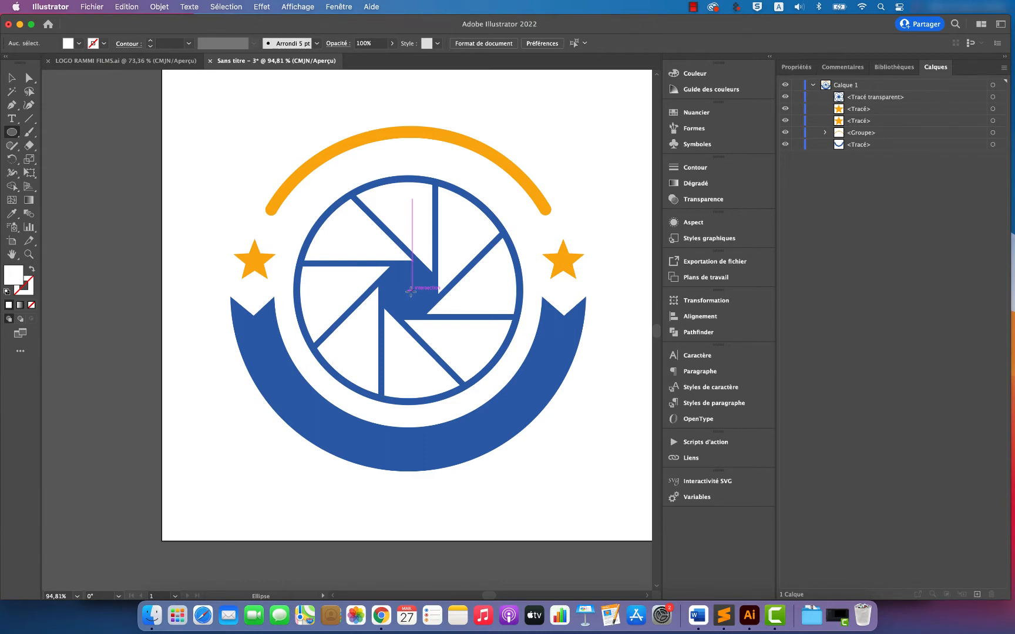
pyautogui.hotkey('alt', 'shift')
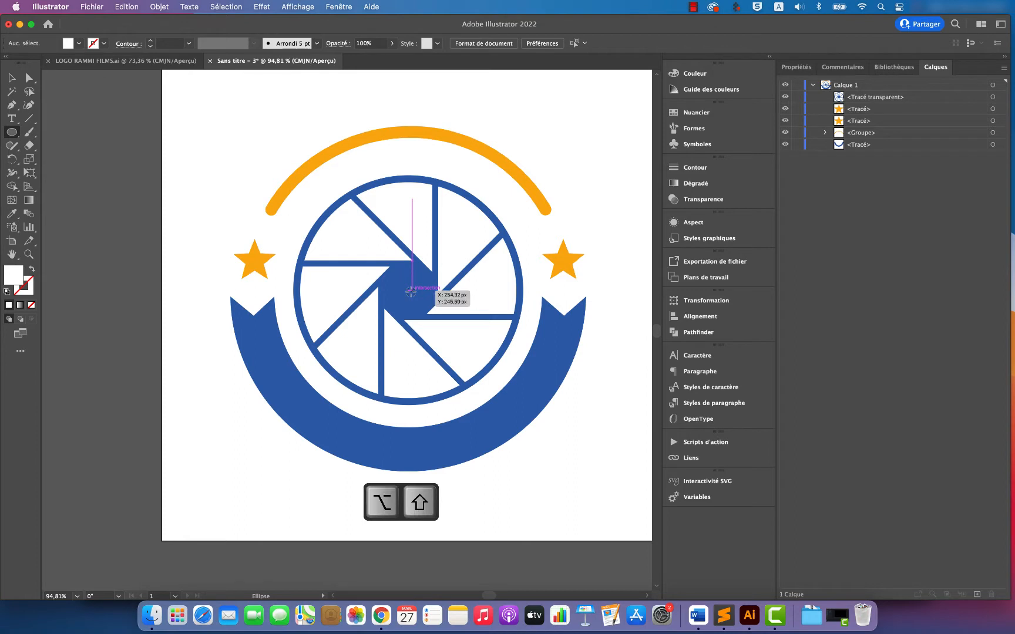
pyautogui.moveTo(411, 291); pyautogui.dragTo(590, 350)
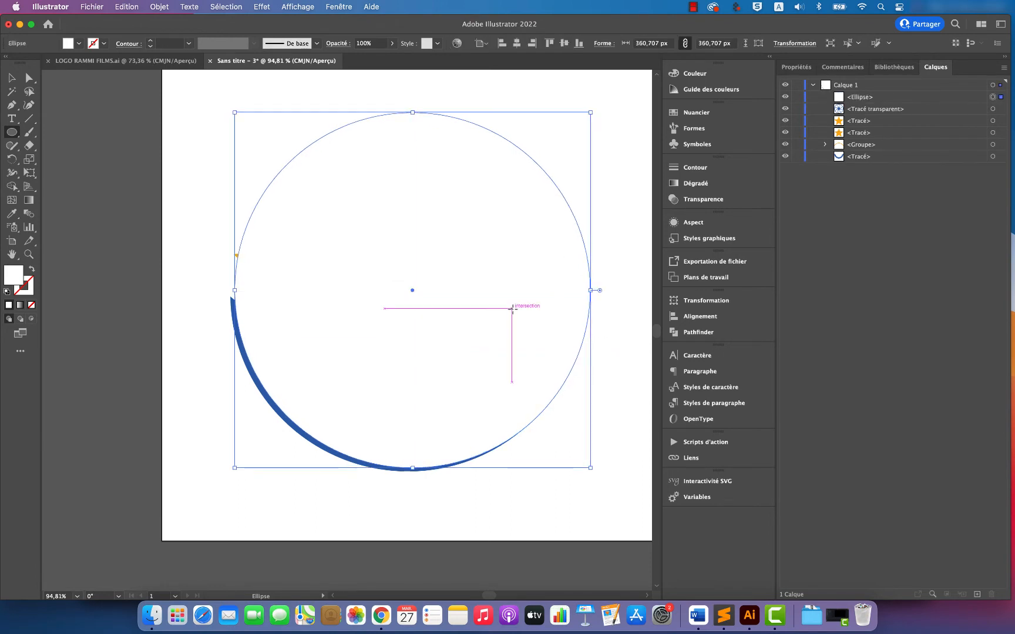
# - Remove the circle's fill and give it a red outline
pyautogui.click(92, 44)
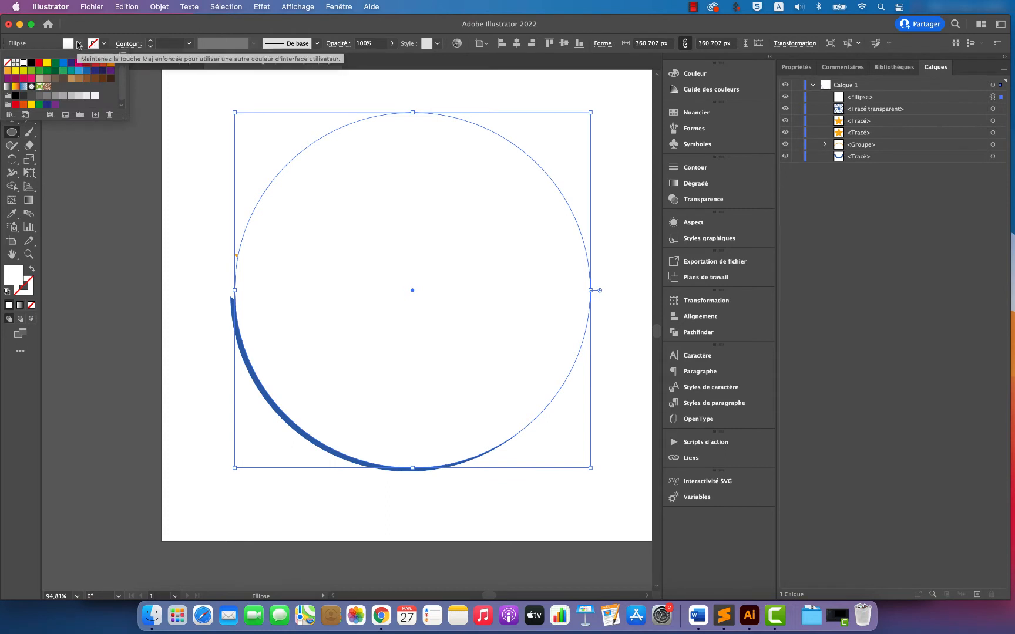
pyautogui.click(8, 63)
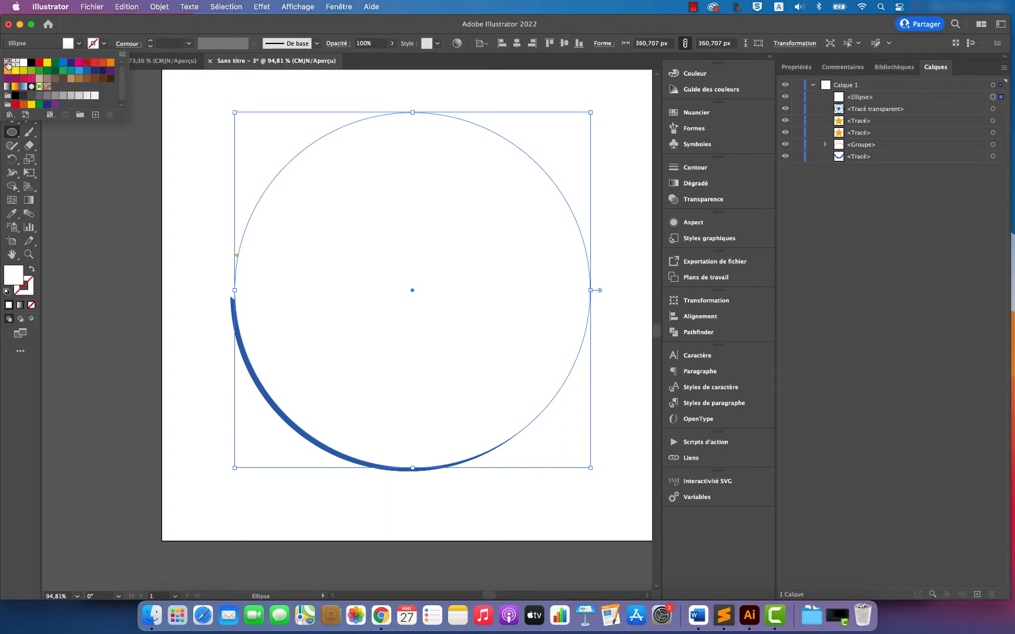
pyautogui.click(103, 45)
pyautogui.click(104, 45)
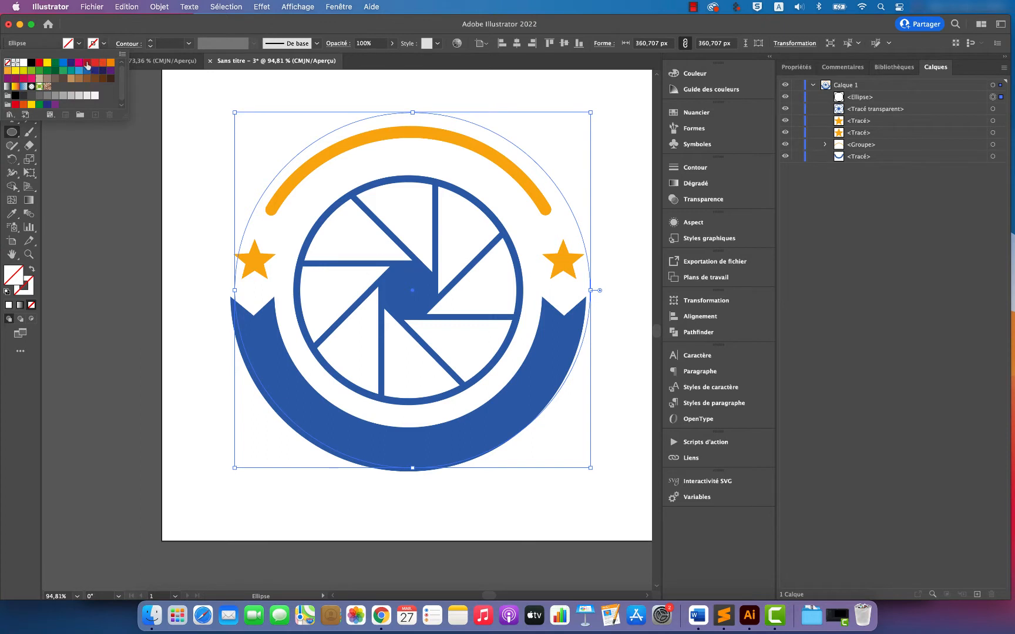
pyautogui.click(87, 62)
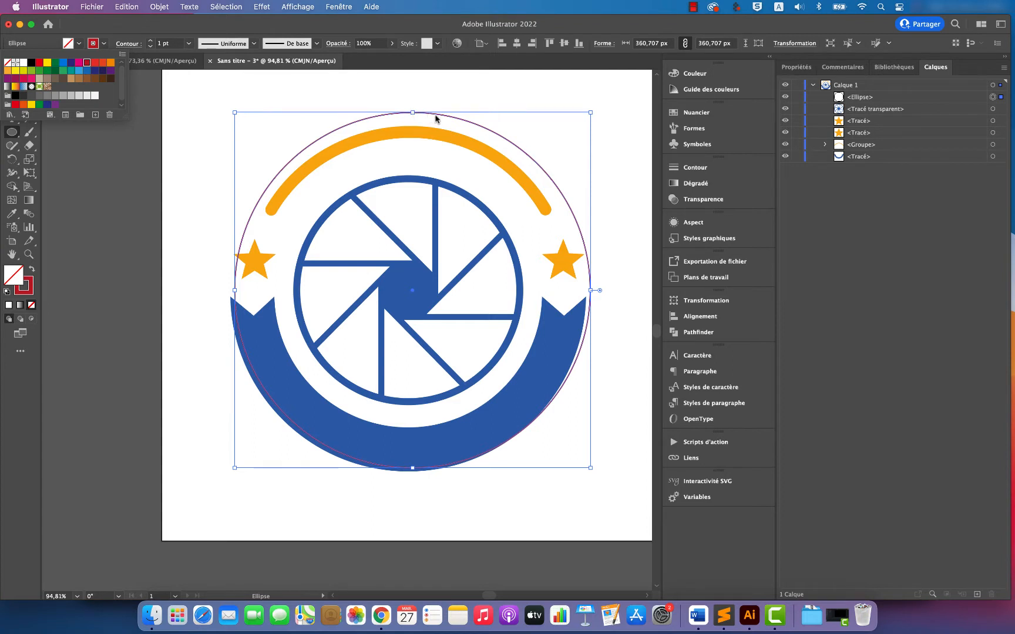
# - Centre the circle vertically on the artboard and nudge it left to line up with the blue ribbon's outer edge
pyautogui.click(517, 45)
pyautogui.click(565, 43)
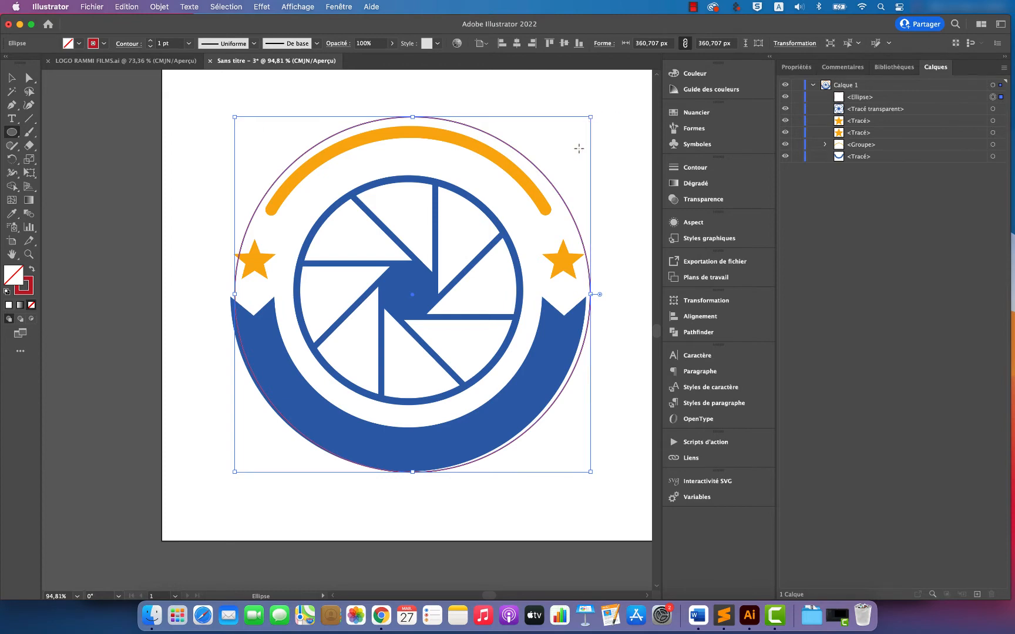
pyautogui.press('Left')
pyautogui.press('Left')
pyautogui.press('Left')
pyautogui.press('Left')
pyautogui.press('Left')
pyautogui.press('Left')
pyautogui.press('Left')
pyautogui.press('Left')
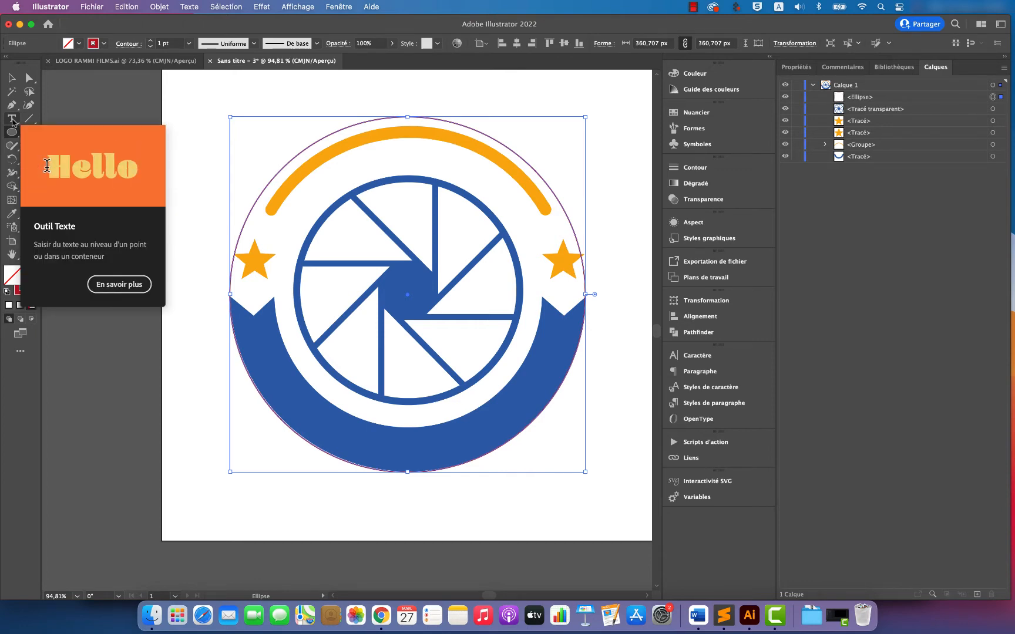
# - Turn the circle into a text path with the curvilinear type tool and enter RAMMI FILMS starting near its top
pyautogui.click(13, 120)
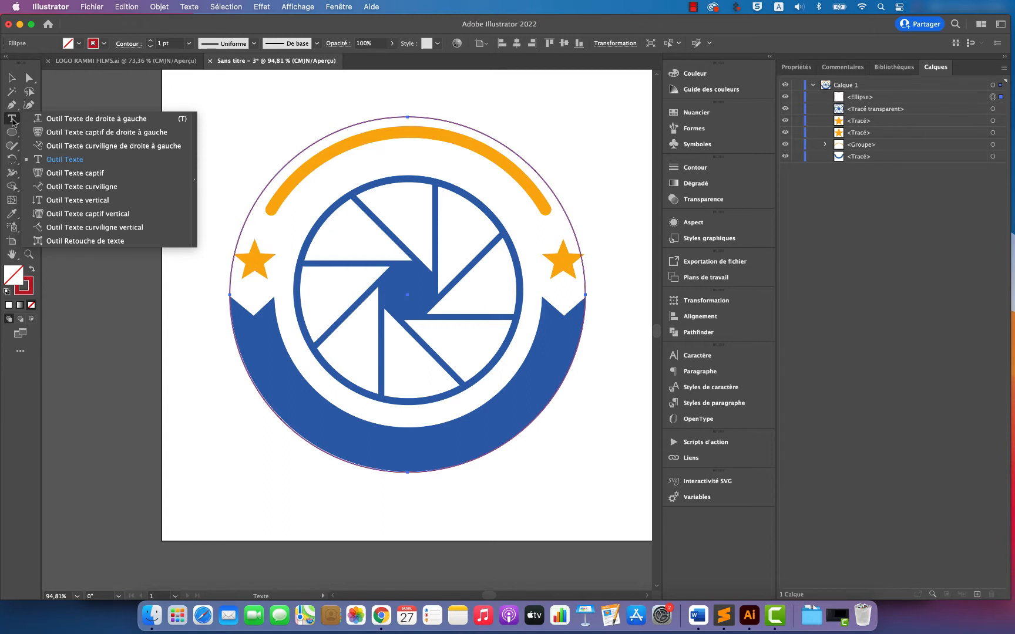
pyautogui.click(85, 186)
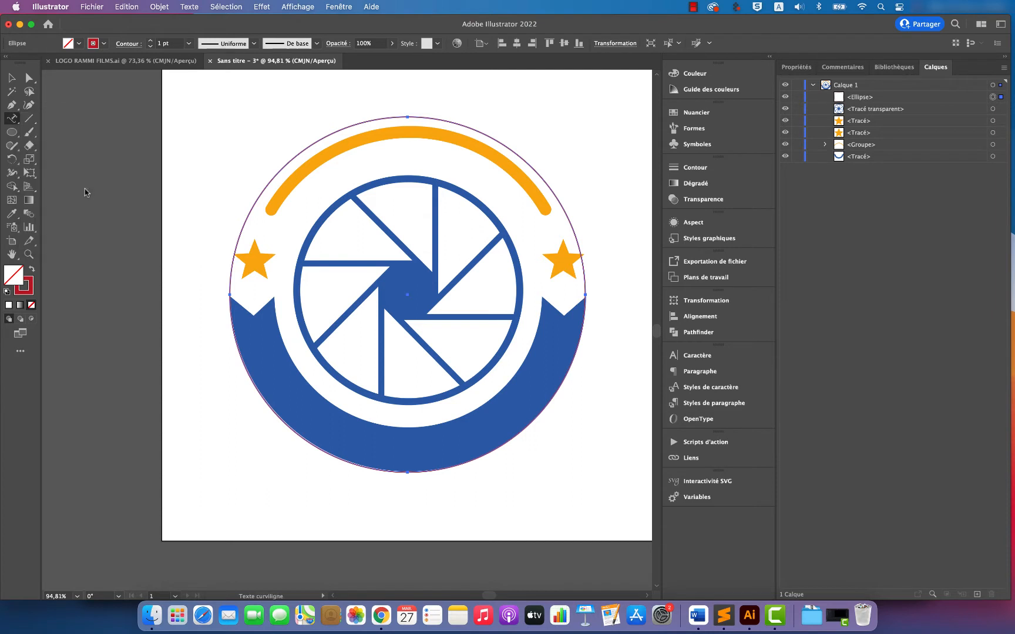
pyautogui.click(84, 189)
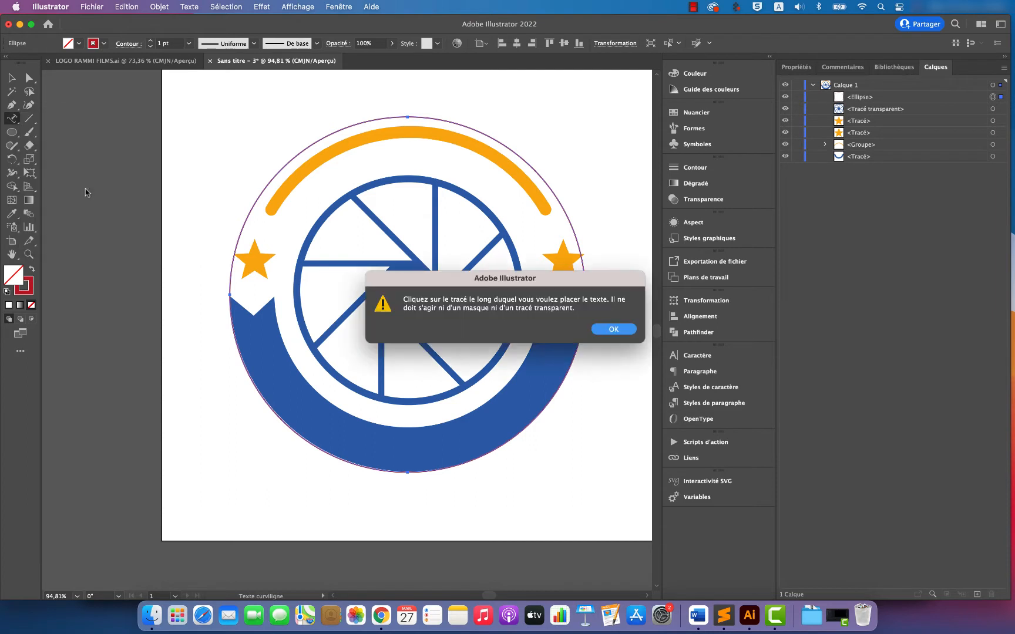
pyautogui.click(614, 330)
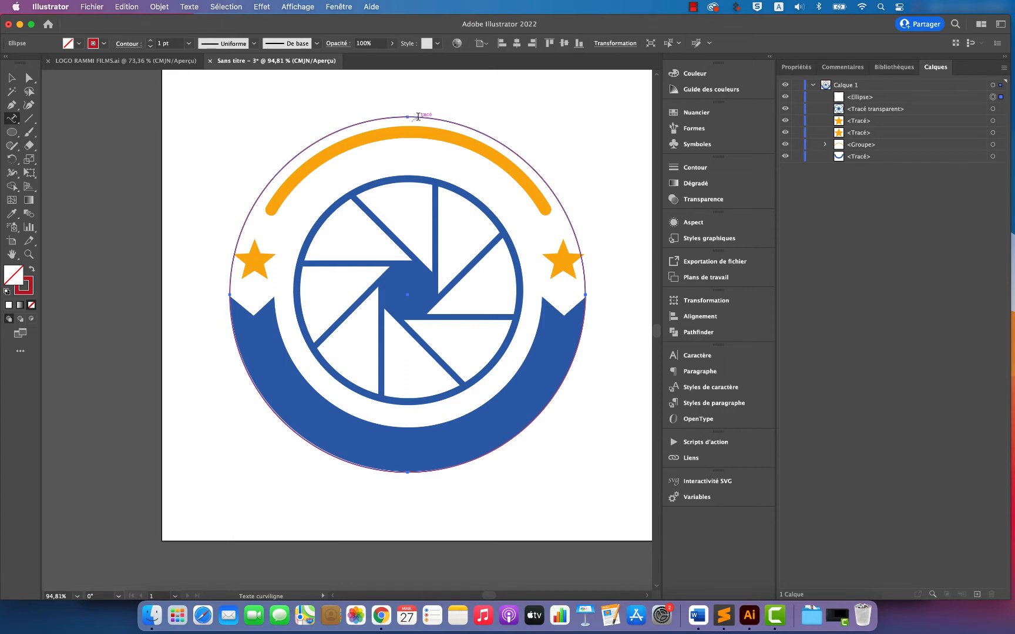
pyautogui.click(417, 117)
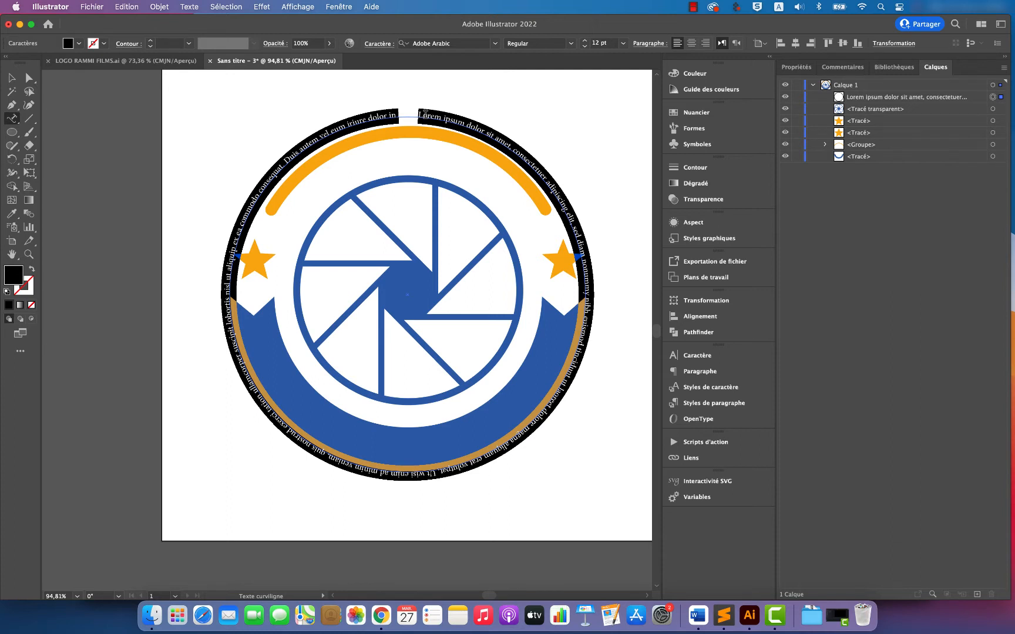
pyautogui.write('RA')
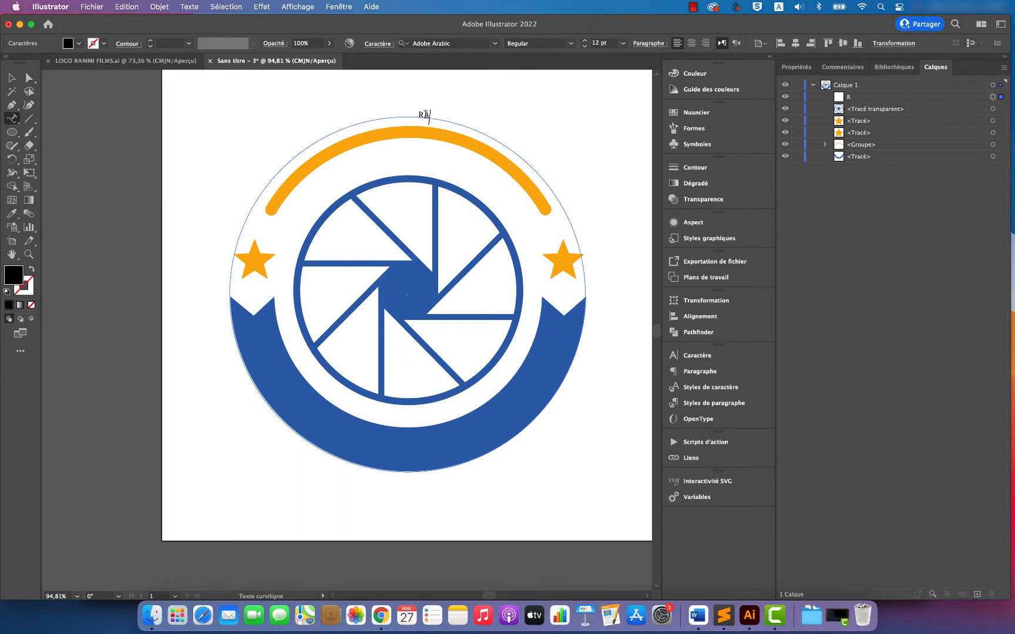
pyautogui.write('MMI FILMS')
# - Change the font of the RAMMI FILMS path text to Lato Bold
pyautogui.moveTo(421, 113); pyautogui.dragTo(475, 125)
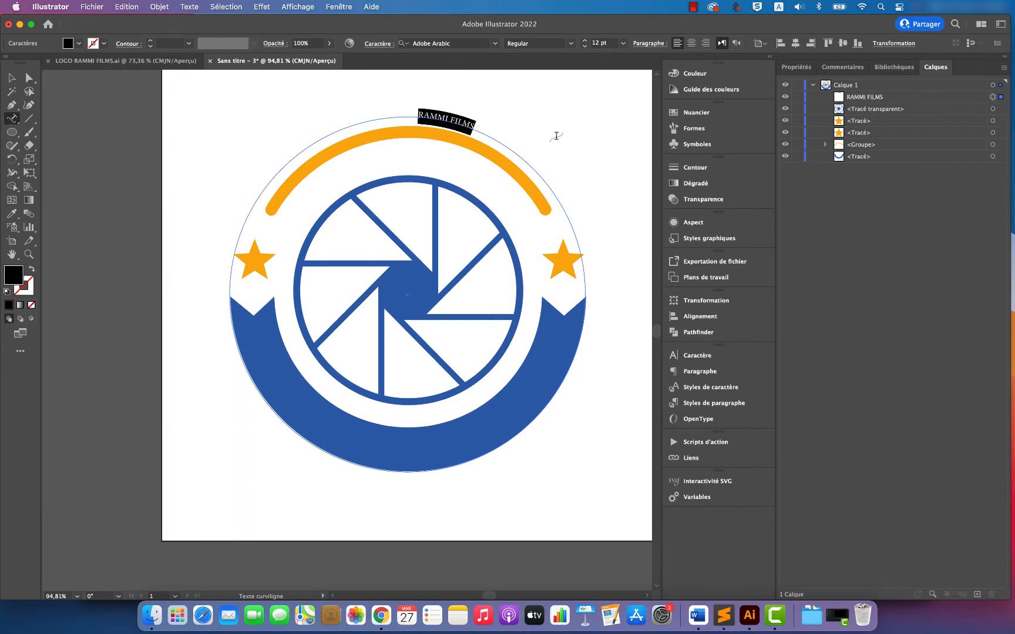
pyautogui.click(457, 43)
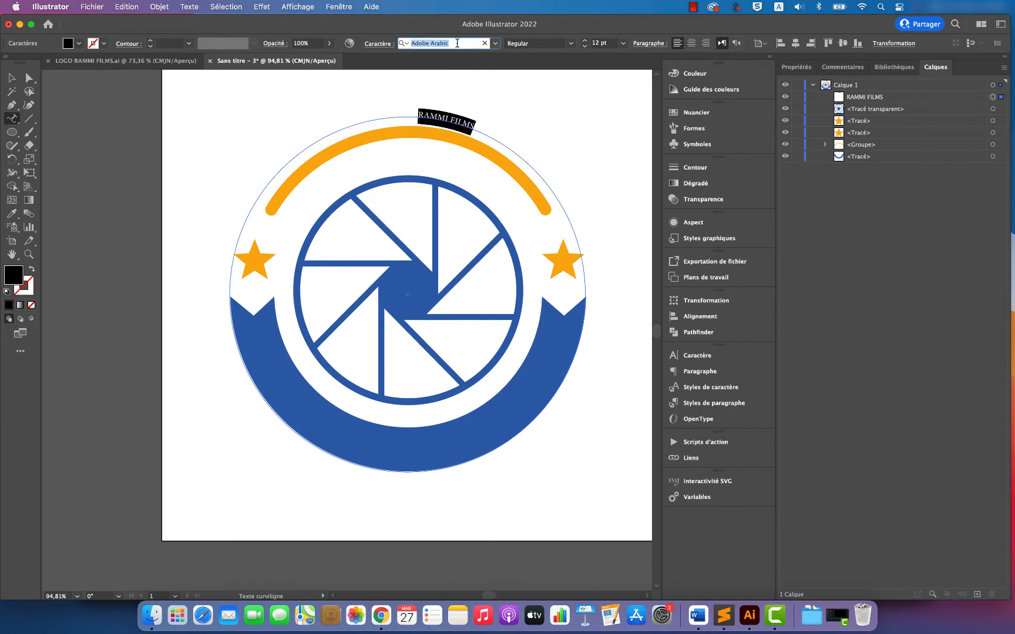
pyautogui.write('A')
pyautogui.press('BackSpace')
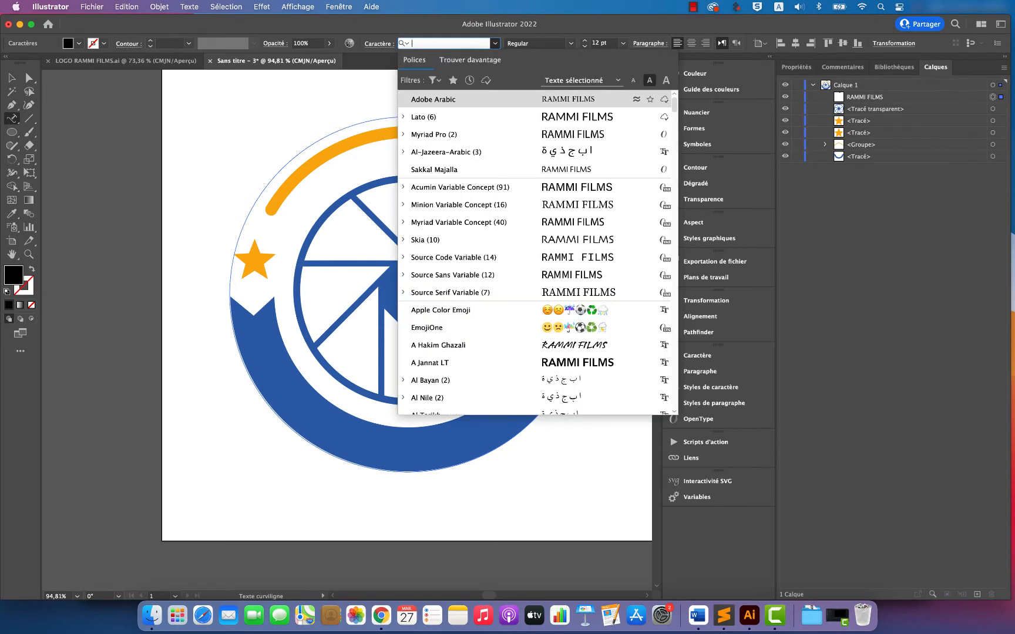
pyautogui.write('LATO')
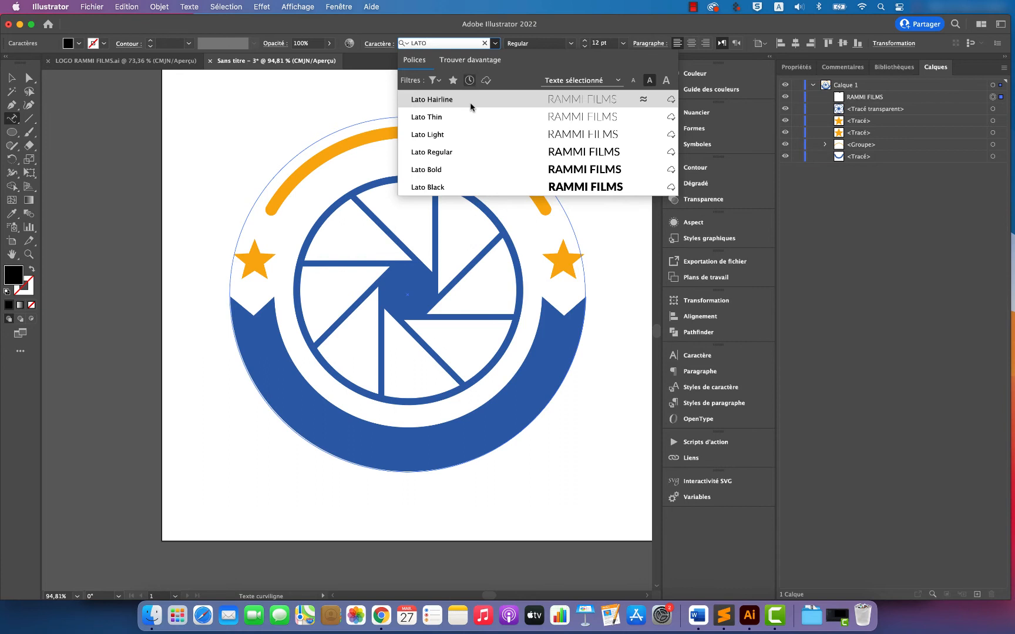
pyautogui.click(434, 169)
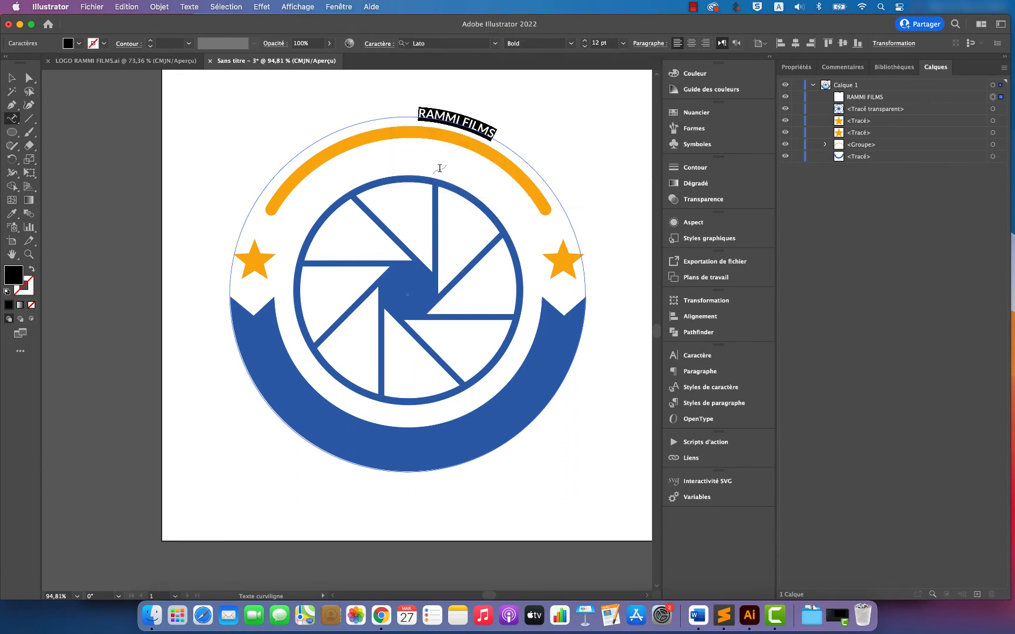
# - Increase the font size of the RAMMI FILMS path text to 25 pt
pyautogui.click(585, 41)
pyautogui.click(585, 40)
pyautogui.click(585, 40)
pyautogui.click(585, 41)
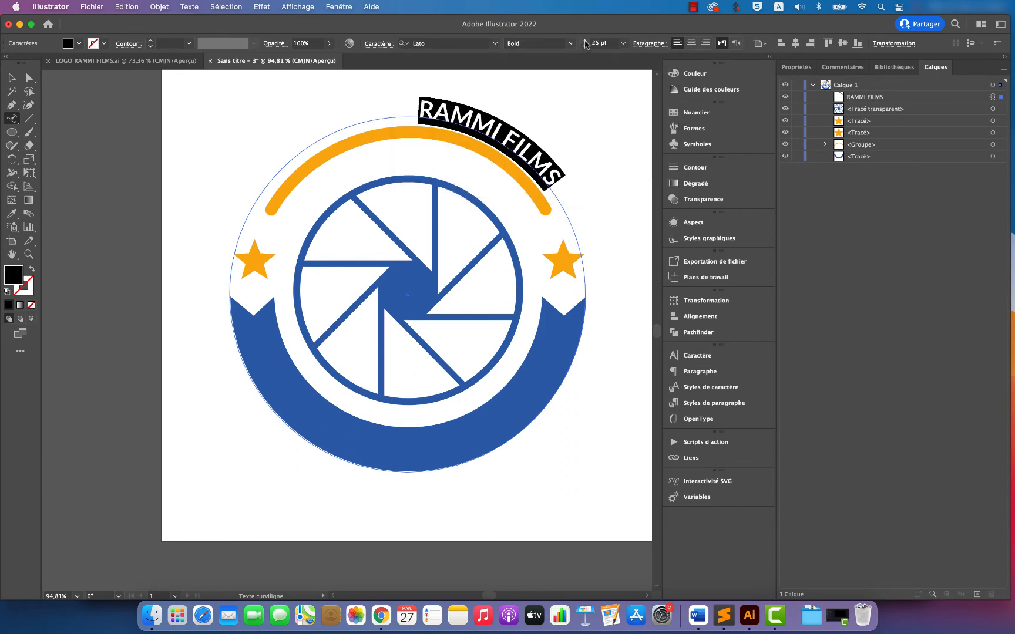
# - Increase the font size of the RAMMI FILMS path text to 36 pt
pyautogui.click(585, 41)
pyautogui.click(585, 40)
pyautogui.click(585, 40)
pyautogui.click(585, 40)
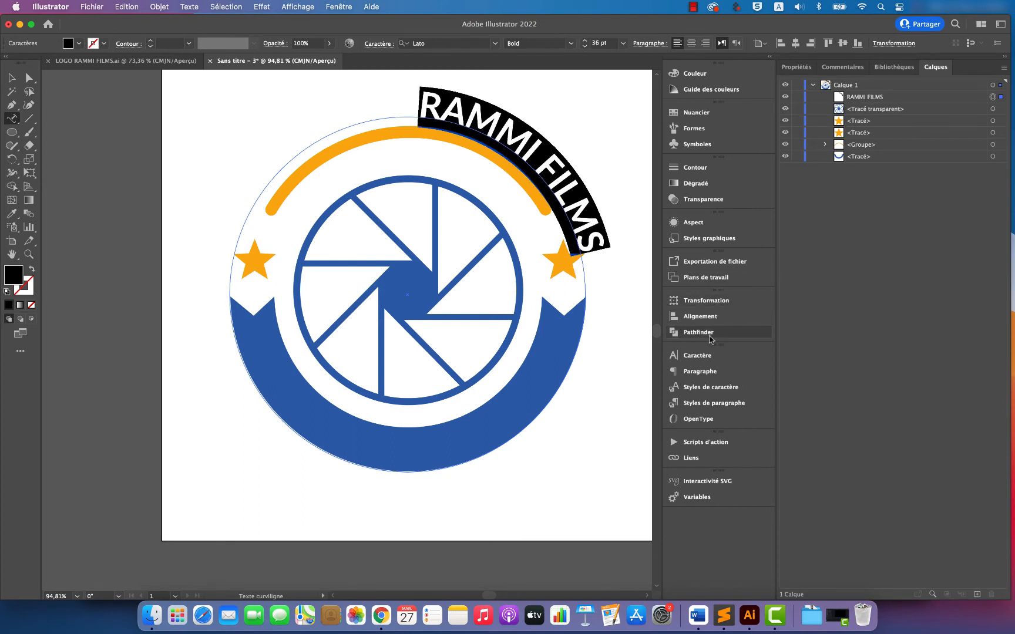
# - Set the RAMMI FILMS text's tracking to 35 and its horizontal scale to 115%
pyautogui.click(704, 357)
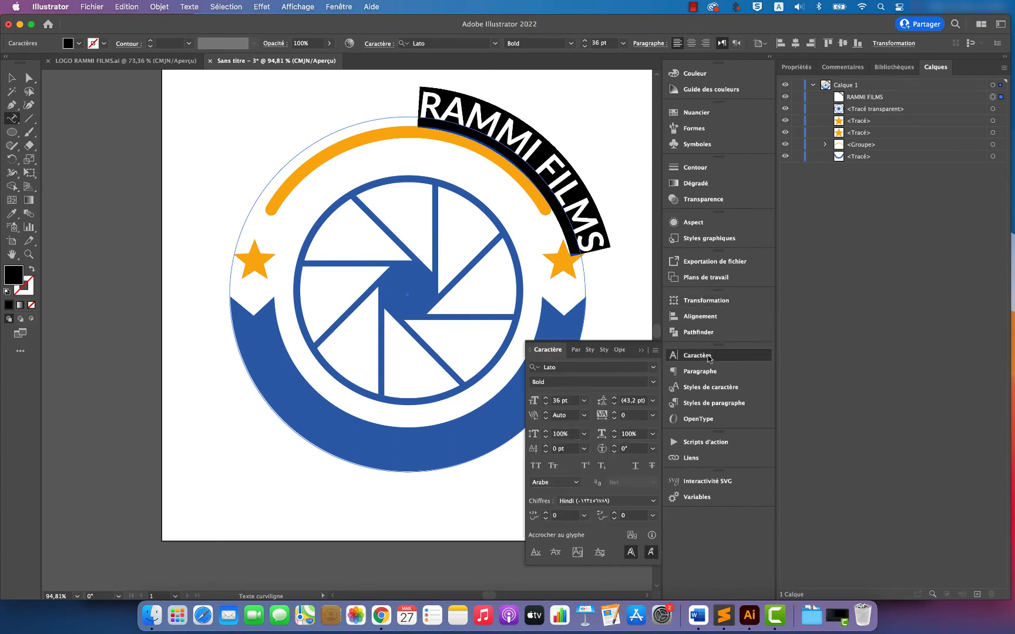
pyautogui.click(615, 413)
pyautogui.click(614, 412)
pyautogui.click(615, 412)
pyautogui.click(615, 412)
pyautogui.moveTo(614, 414); pyautogui.dragTo(614, 432)
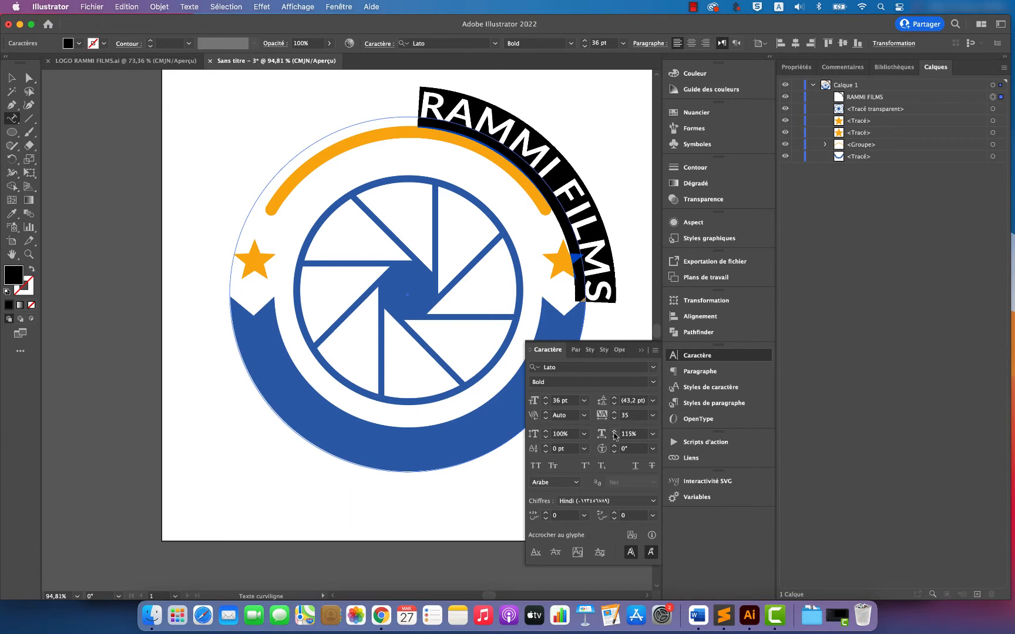
pyautogui.click(640, 351)
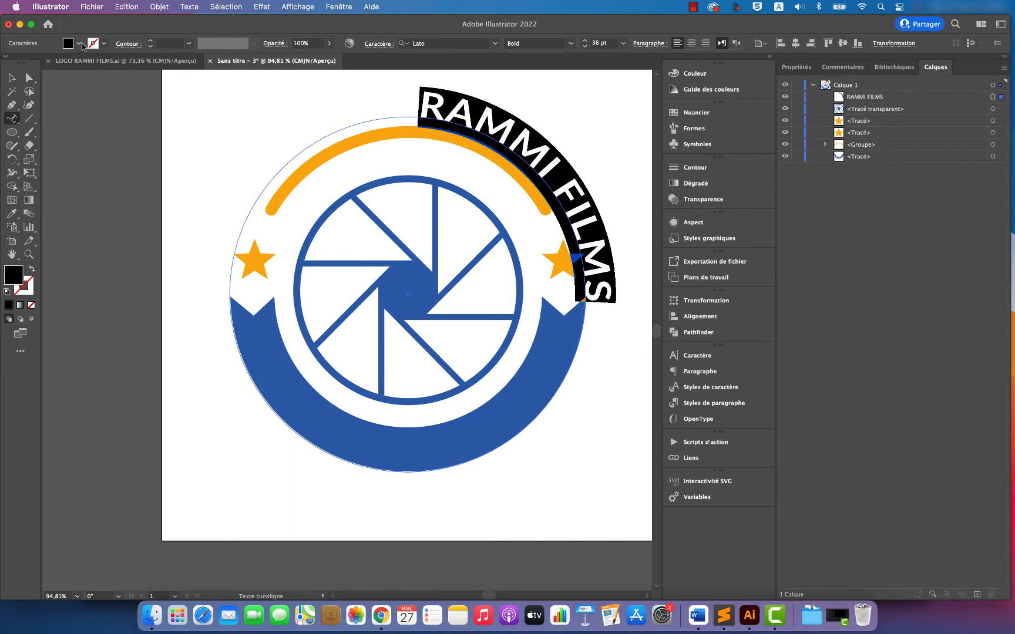
# - Try a white fill on the RAMMI FILMS text and return it to black
pyautogui.click(79, 43)
pyautogui.click(23, 63)
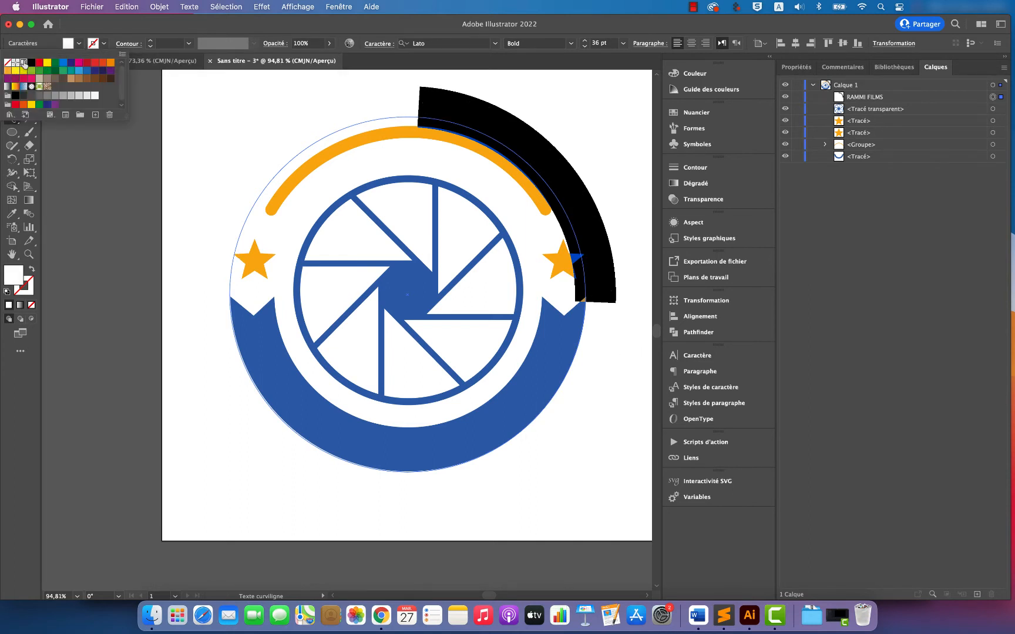
pyautogui.click(79, 44)
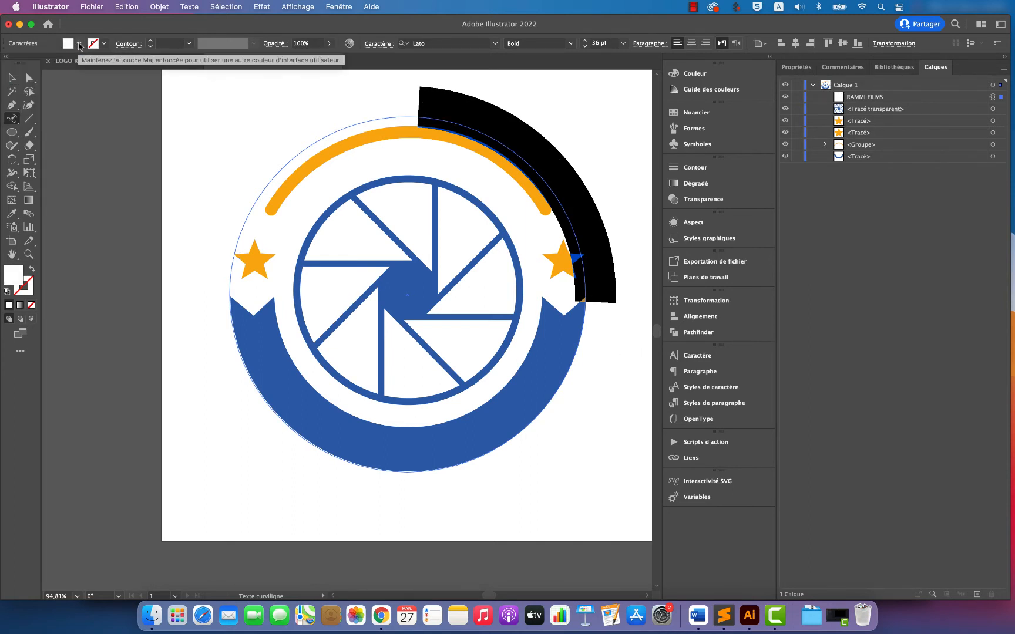
pyautogui.click(80, 45)
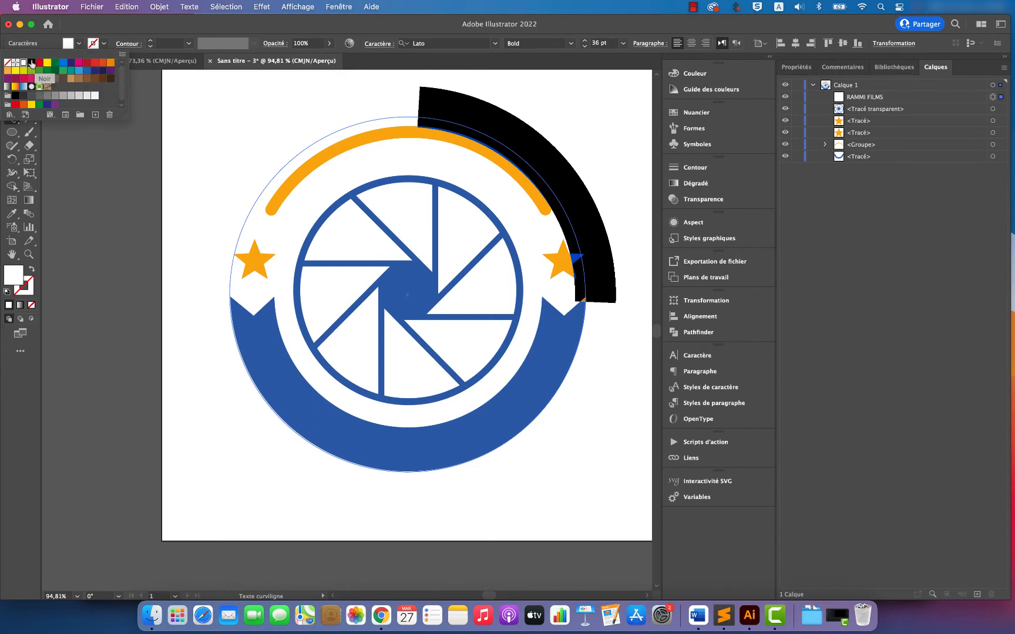
pyautogui.click(32, 63)
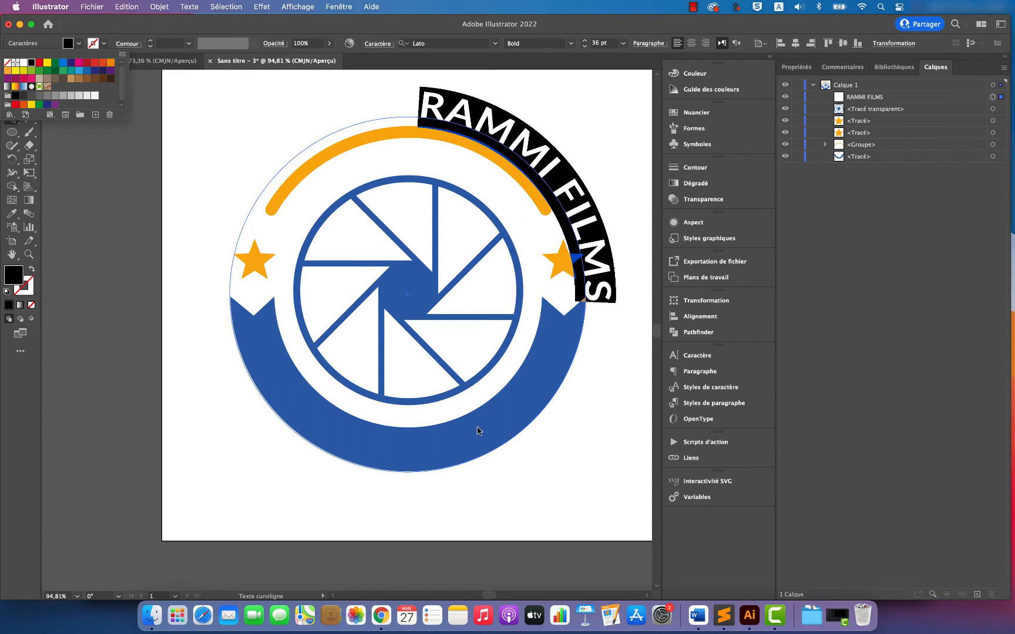
pyautogui.click(79, 43)
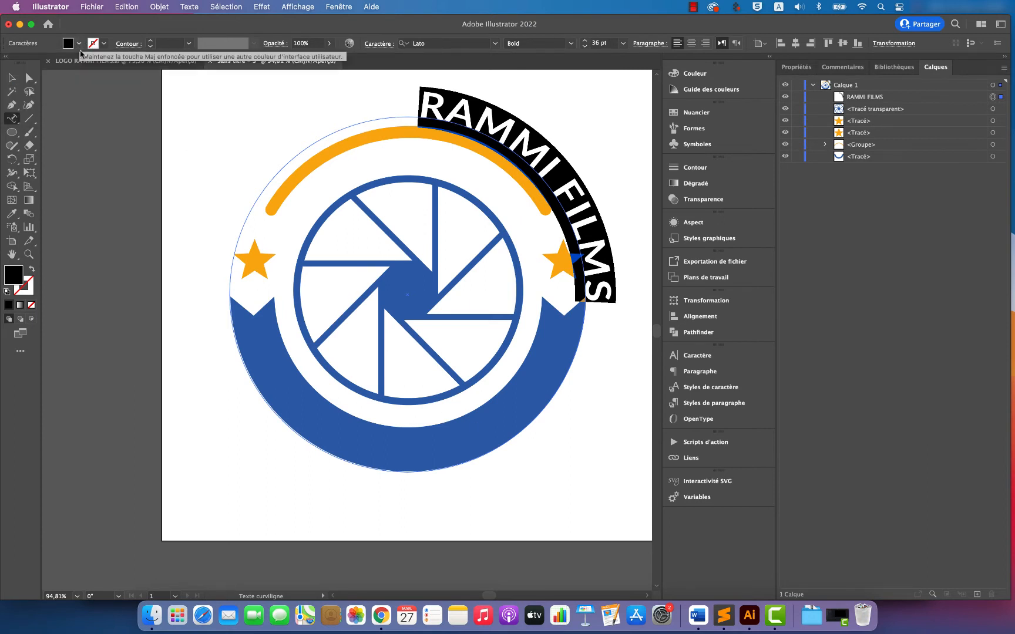
# - Shift the path text's start bracket clockwise along the circle and try its end bracket near the right star and on the ribbon's lower right
pyautogui.click(11, 80)
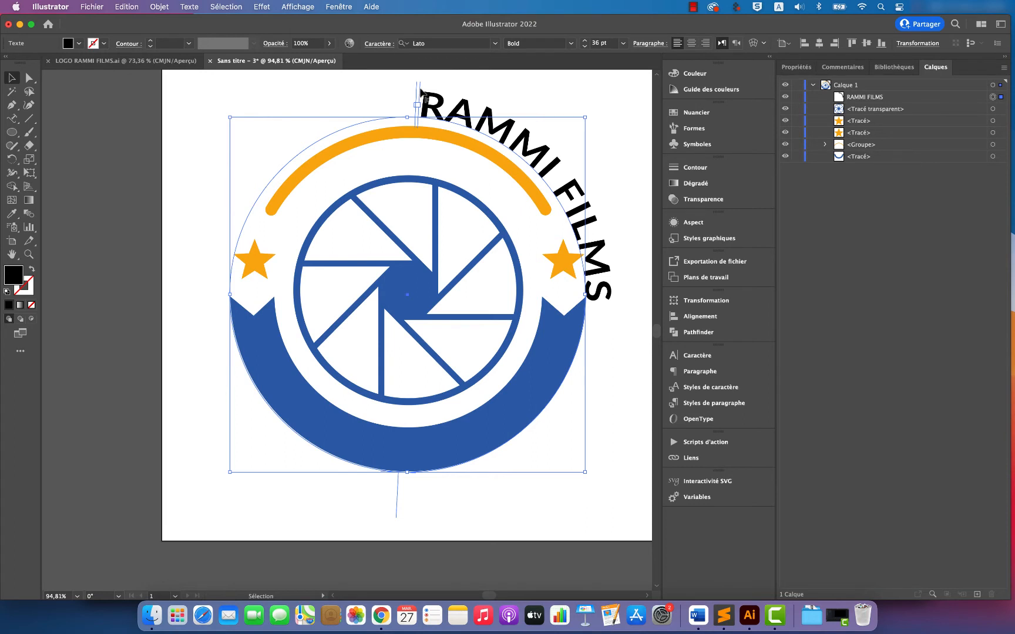
pyautogui.moveTo(420, 93); pyautogui.dragTo(452, 115)
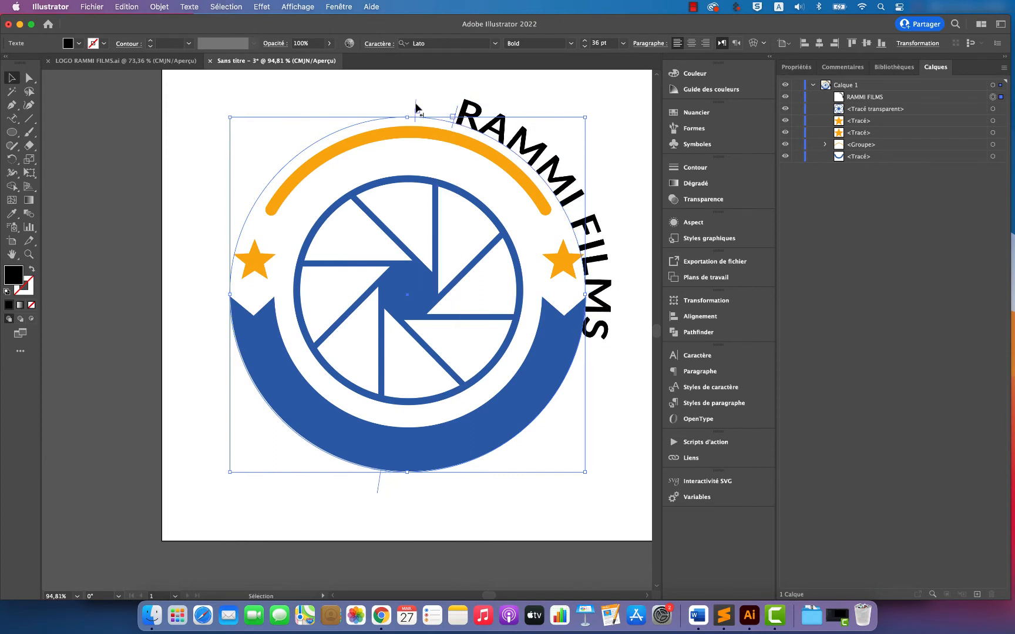
pyautogui.moveTo(416, 108); pyautogui.dragTo(503, 272)
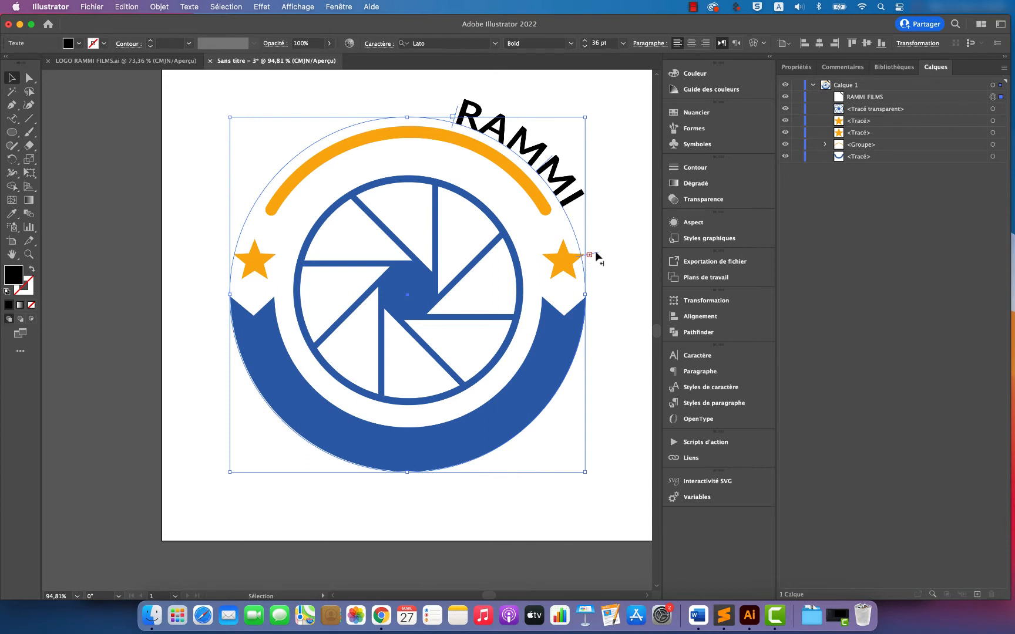
pyautogui.moveTo(596, 251); pyautogui.dragTo(561, 396)
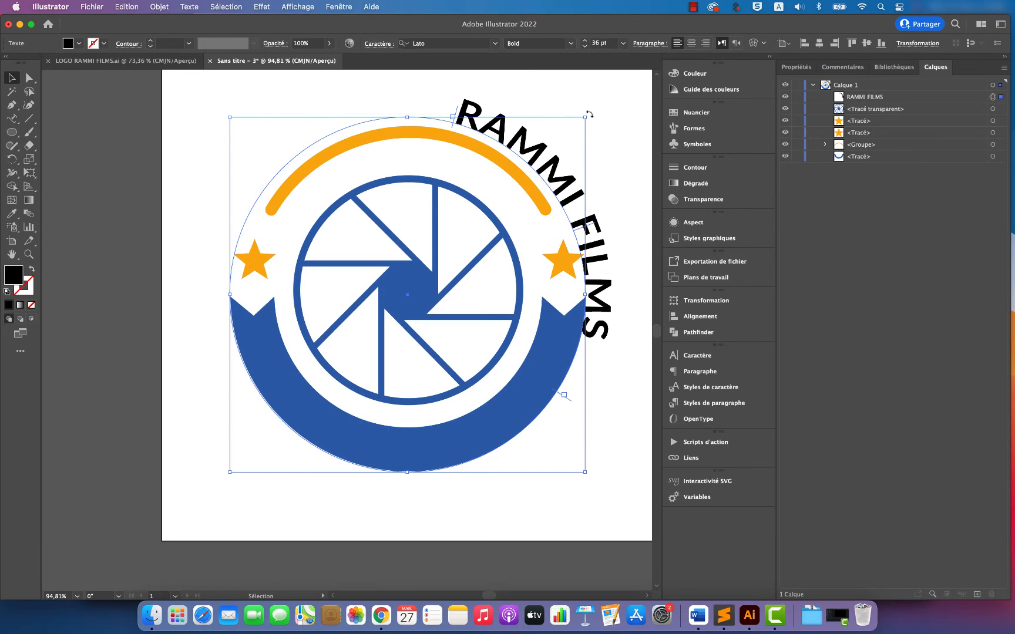
# - Rotate the text circle counterclockwise so RAMMI FILMS arches over the orange arc
pyautogui.moveTo(589, 113); pyautogui.dragTo(411, 229)
pyautogui.scroll(-10, 497, 222)
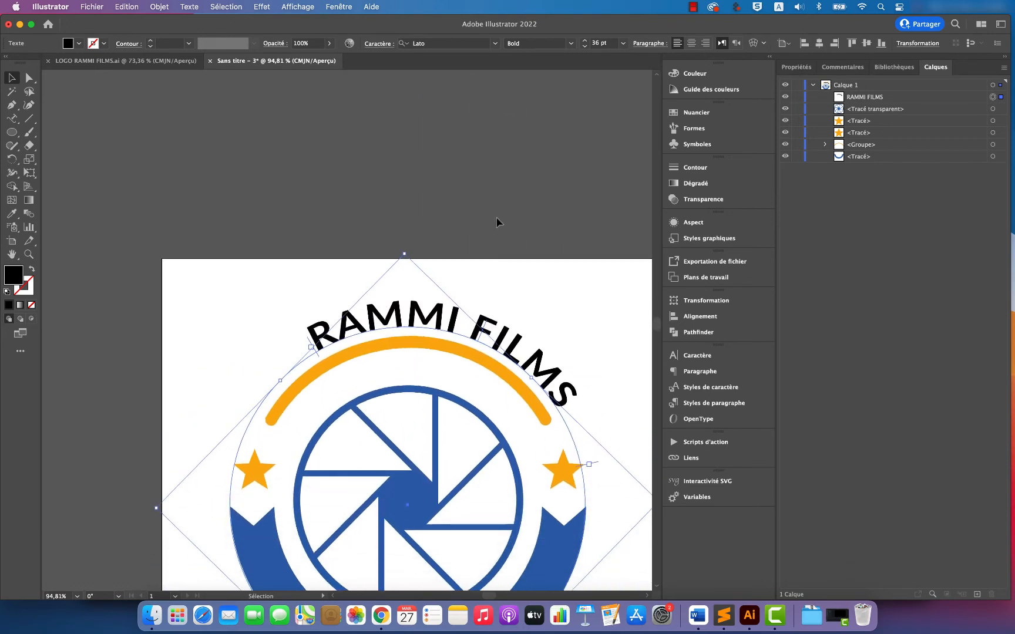
pyautogui.scroll(-5, 497, 218)
pyautogui.scroll(2, 497, 218)
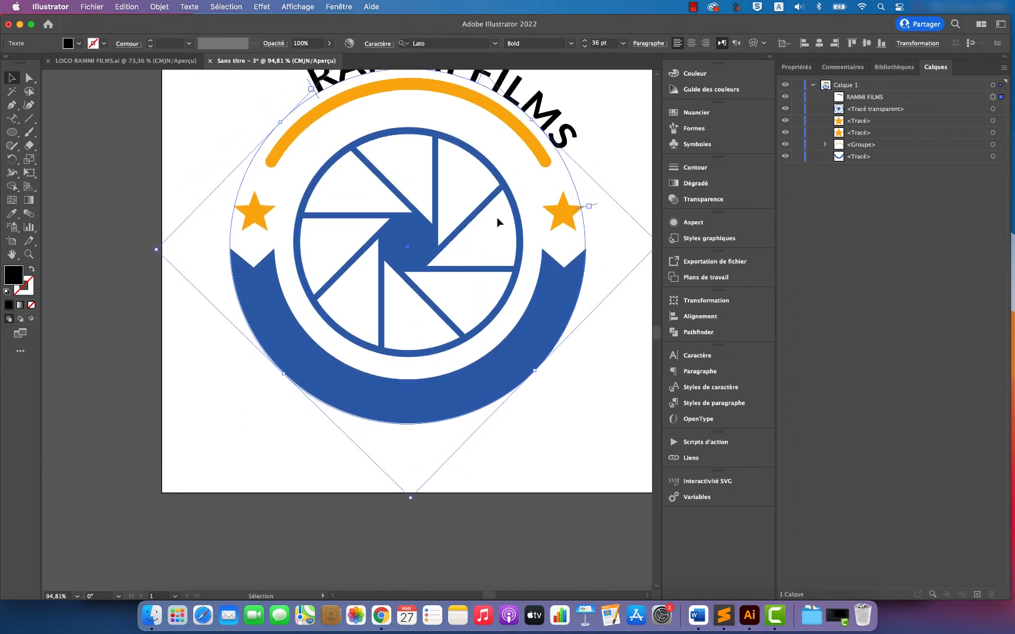
pyautogui.scroll(3, 497, 222)
pyautogui.scroll(-4, 497, 218)
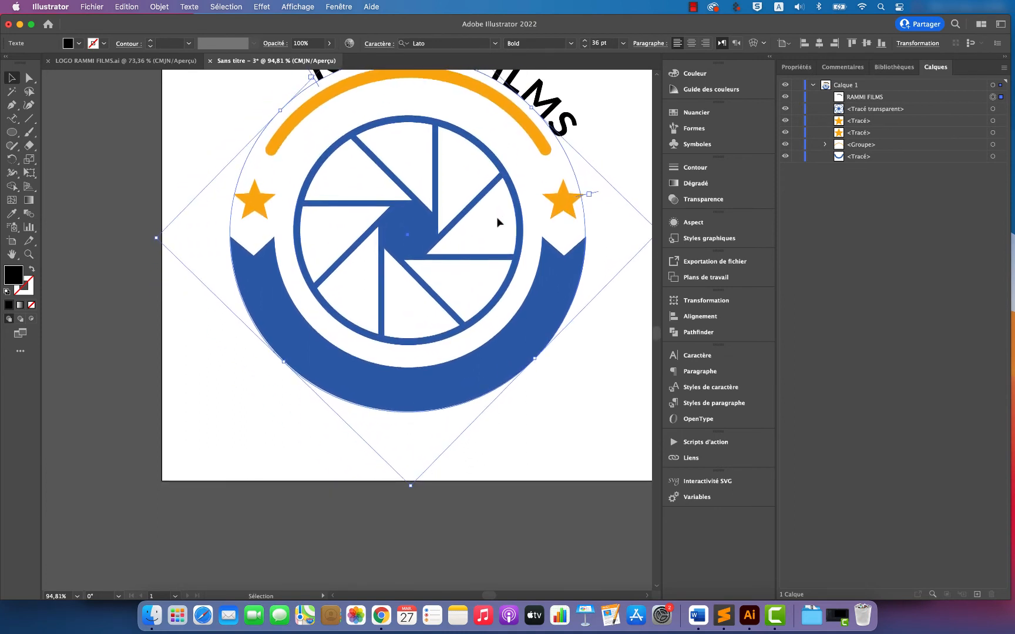
pyautogui.click(549, 212)
pyautogui.scroll(4, 549, 212)
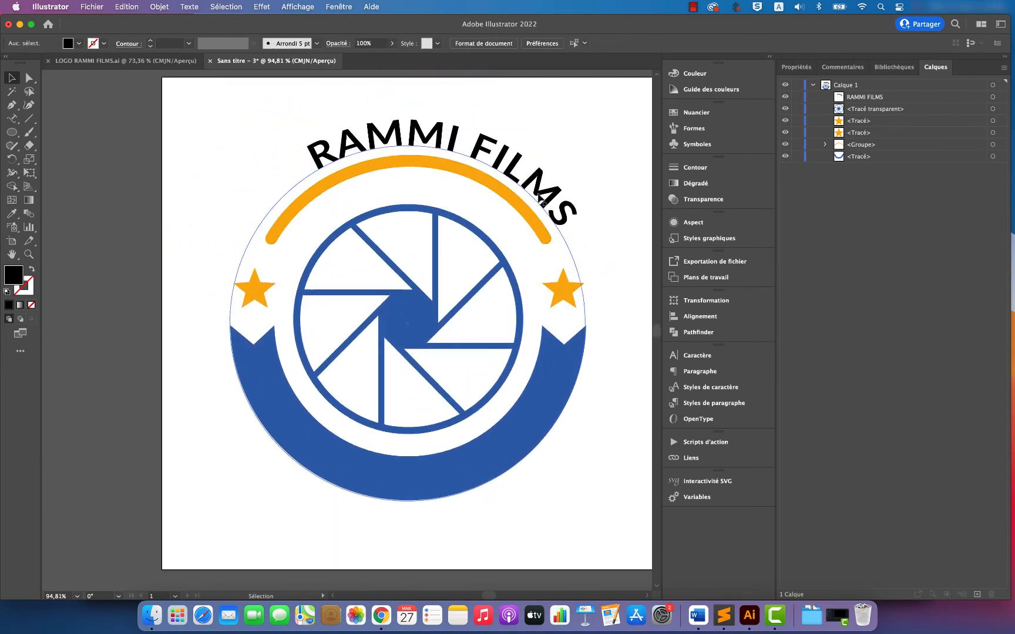
pyautogui.click(531, 185)
pyautogui.scroll(-2, 549, 197)
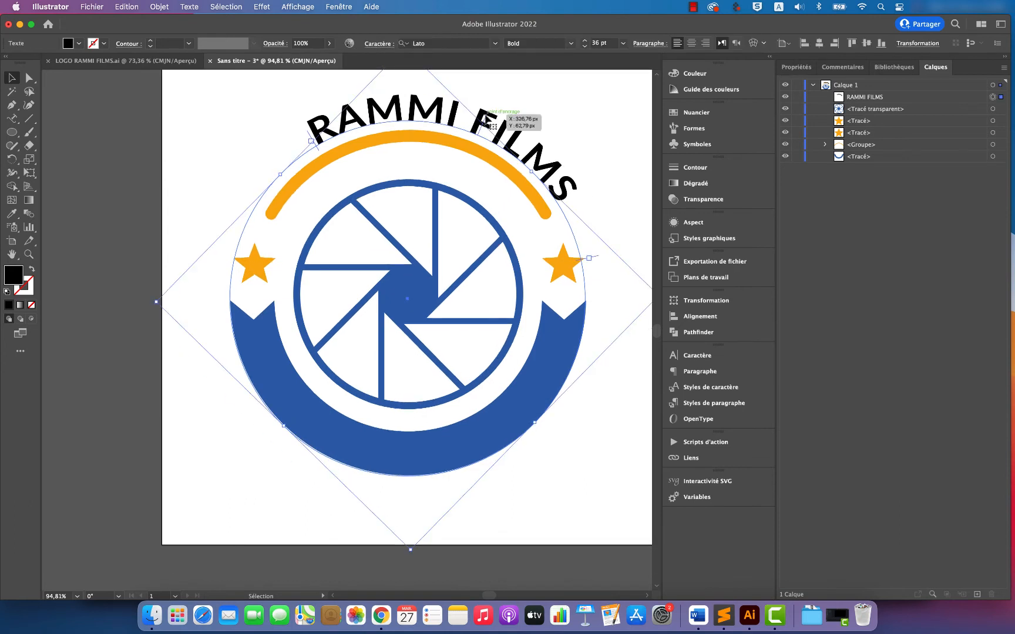
pyautogui.scroll(3, 436, 125)
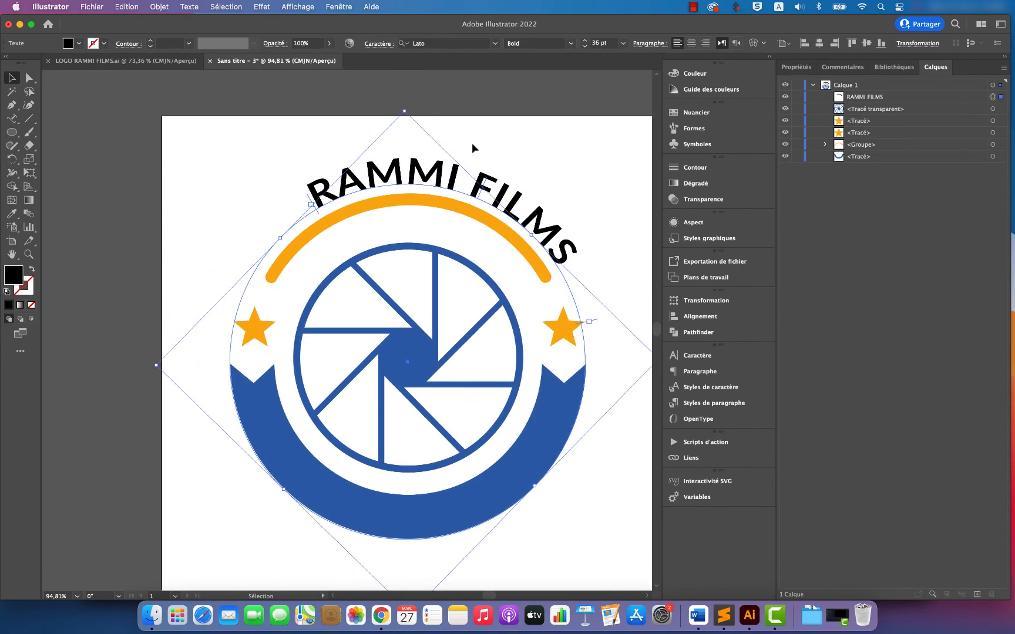
# - Undo the rotation of the text circle and the end bracket adjustments
pyautogui.press('super+z')
pyautogui.press('super+z')
pyautogui.press('super+z')
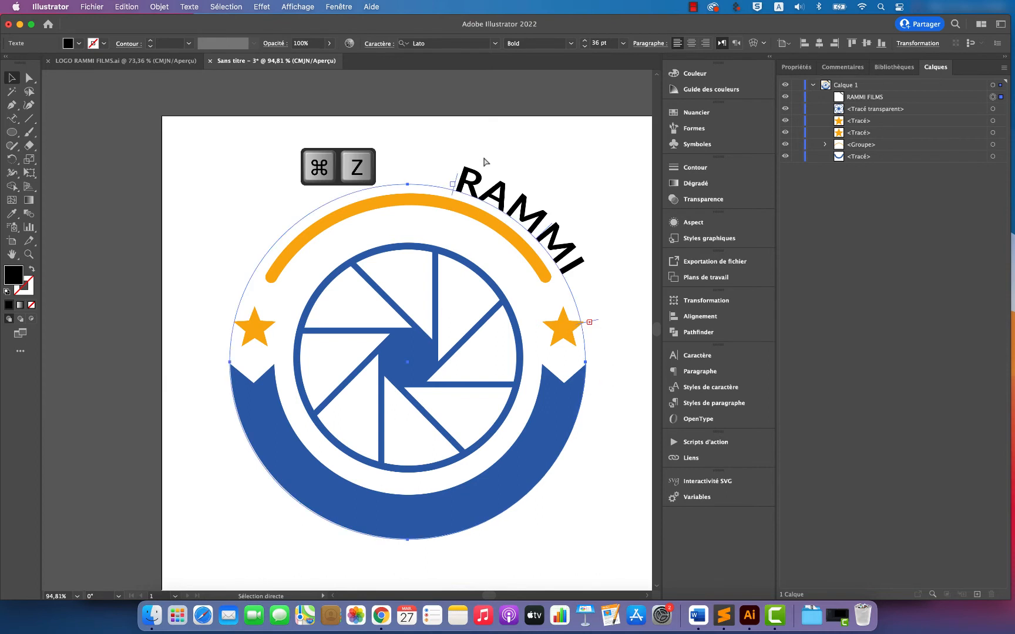
pyautogui.press('super+z')
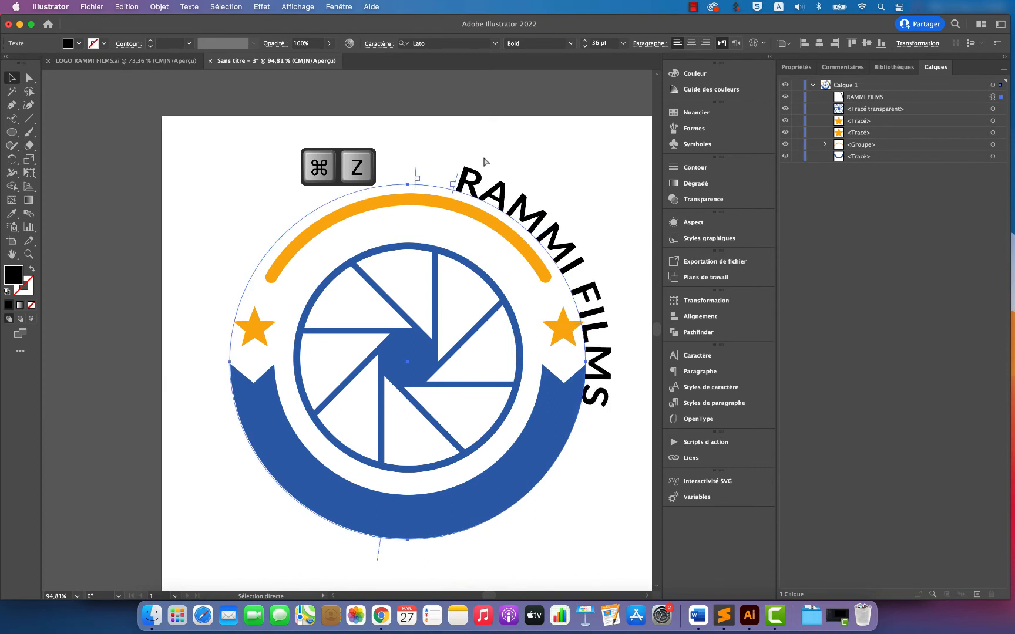
# - Flip RAMMI FILMS to the inside of the circle with its middle bracket and rotate it clockwise along the bottom of the blue ribbon
pyautogui.press('v')
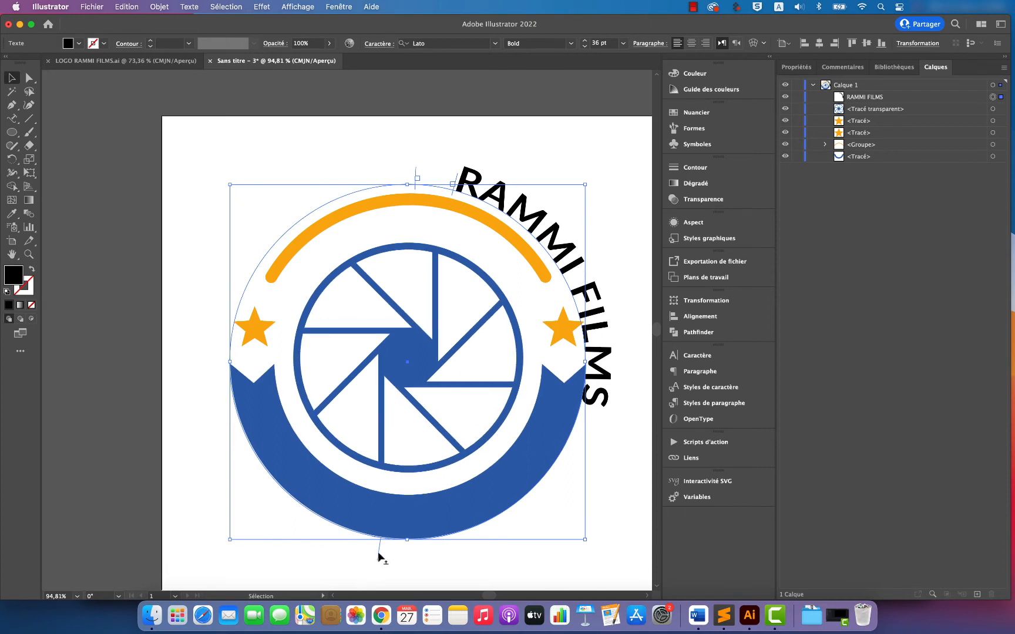
pyautogui.moveTo(378, 552); pyautogui.dragTo(383, 497)
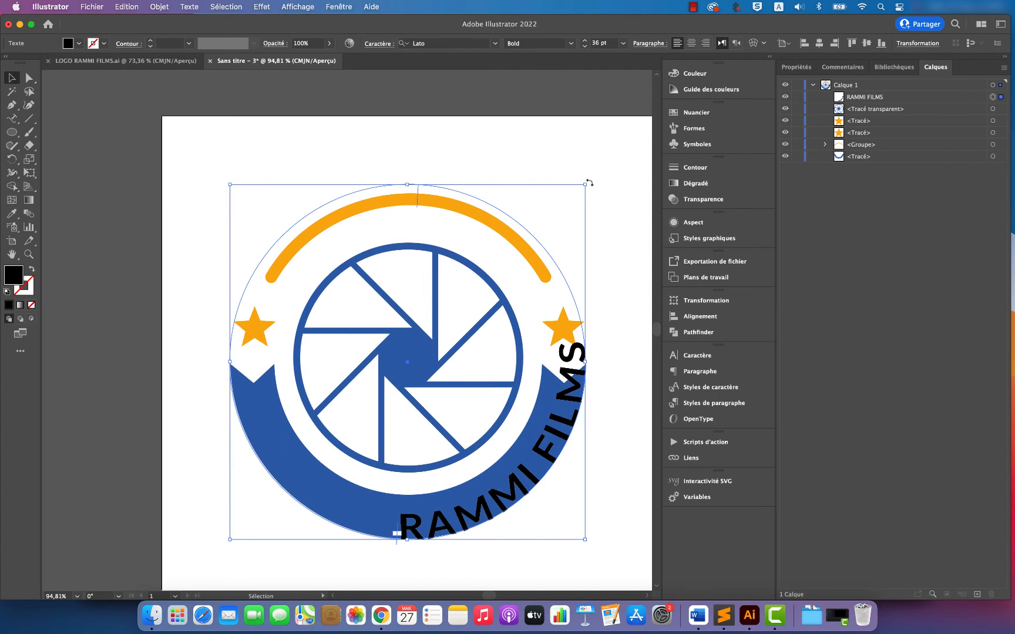
pyautogui.moveTo(590, 182); pyautogui.dragTo(559, 389)
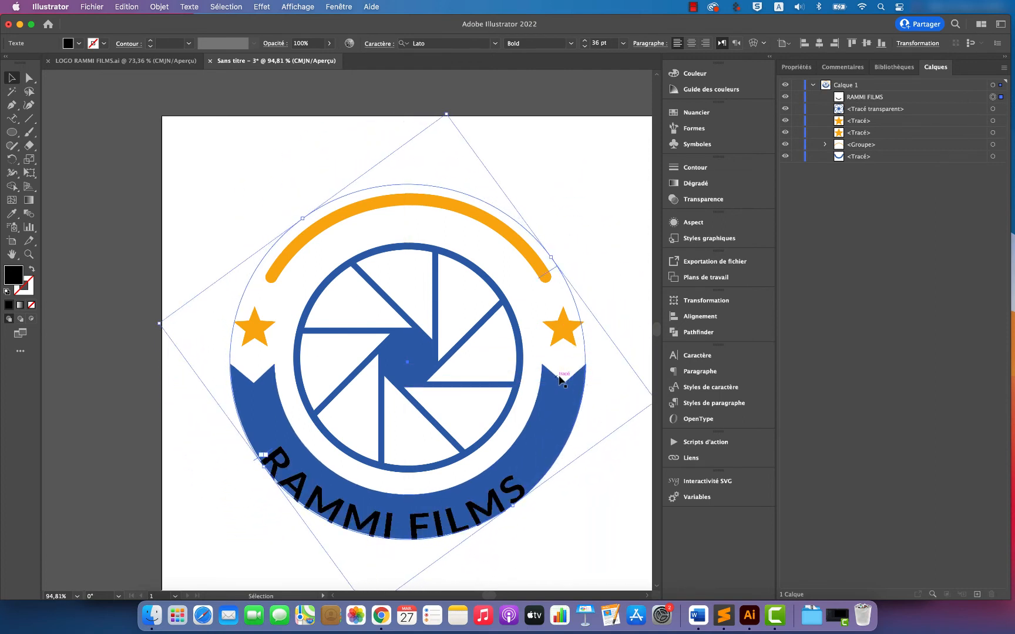
pyautogui.scroll(-5, 586, 390)
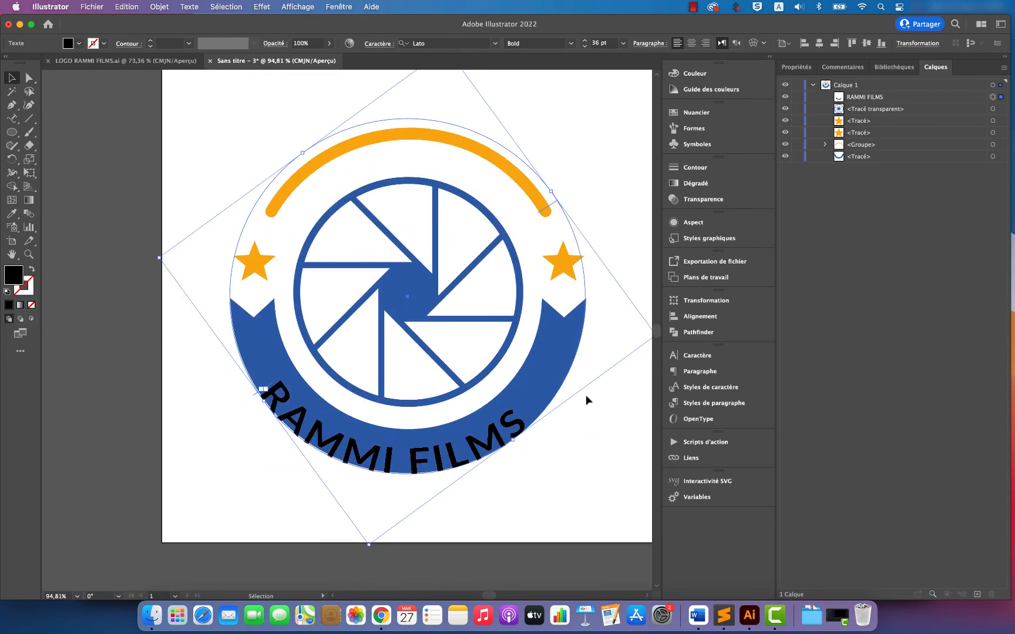
pyautogui.scroll(2, 582, 391)
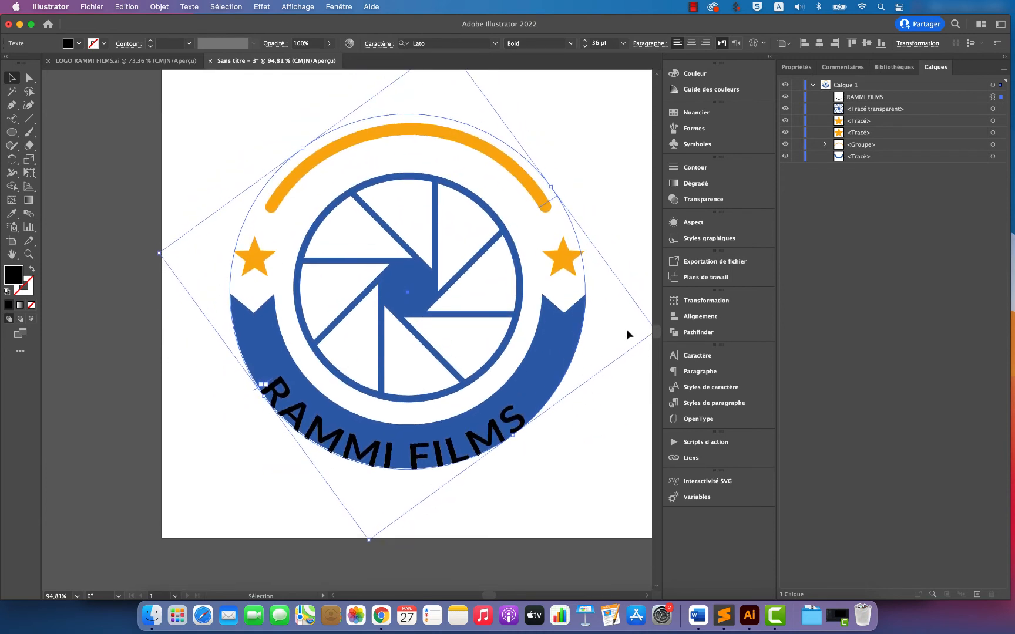
pyautogui.scroll(2, 605, 359)
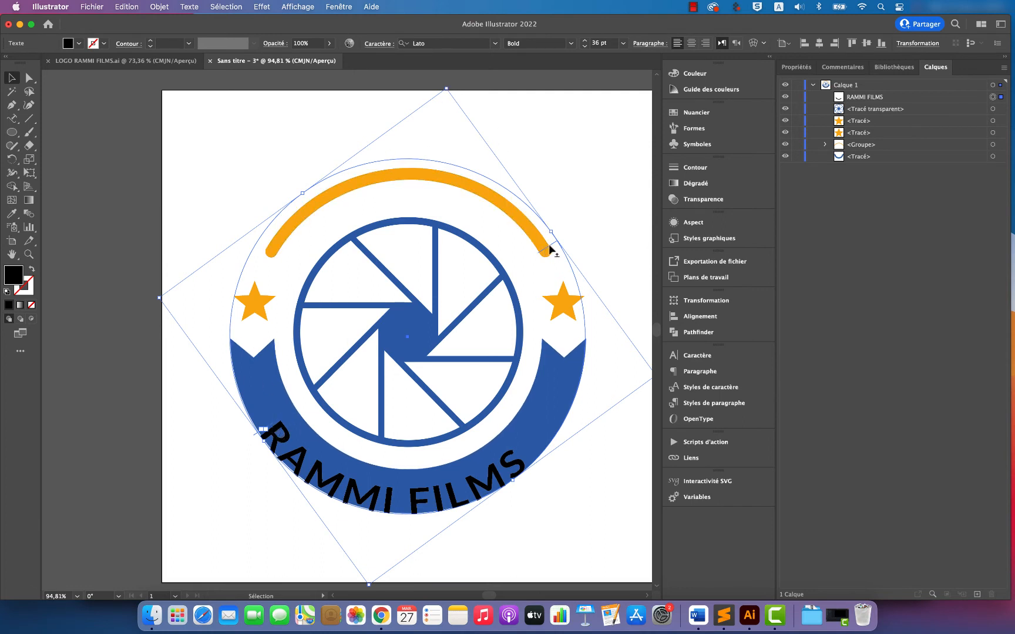
# - Slide RAMMI FILMS slightly to the right along its path and nudge the text circle upward so the lettering sits within the blue ribbon
pyautogui.moveTo(547, 250); pyautogui.dragTo(528, 236)
pyautogui.press('Up')
pyautogui.press('Up')
pyautogui.press('Up')
pyautogui.press('Up')
pyautogui.press('Up')
pyautogui.press('Up')
pyautogui.press('Up')
pyautogui.press('Up')
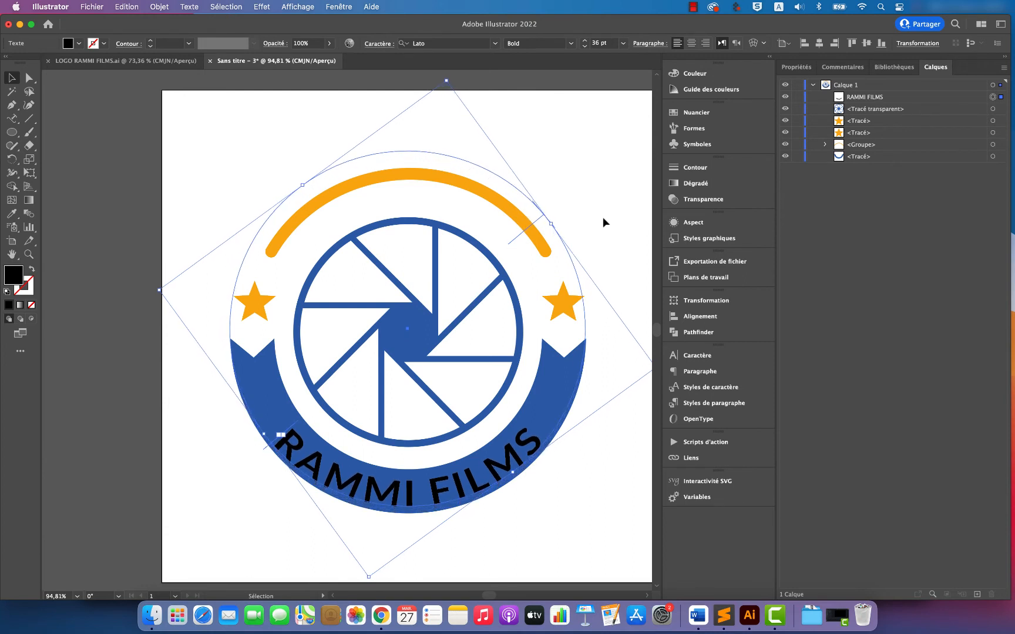
pyautogui.press('Up')
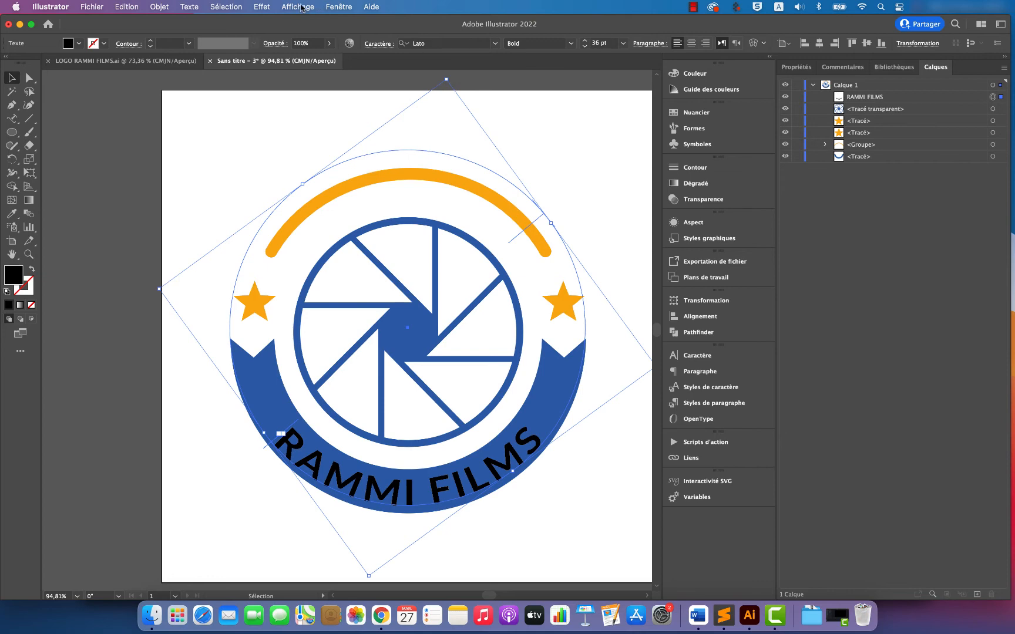
# - Show the rulers, check the lettering's two ends against a horizontal guide across the ribbon, and delete the guide
pyautogui.click(300, 7)
pyautogui.moveTo(313, 478)
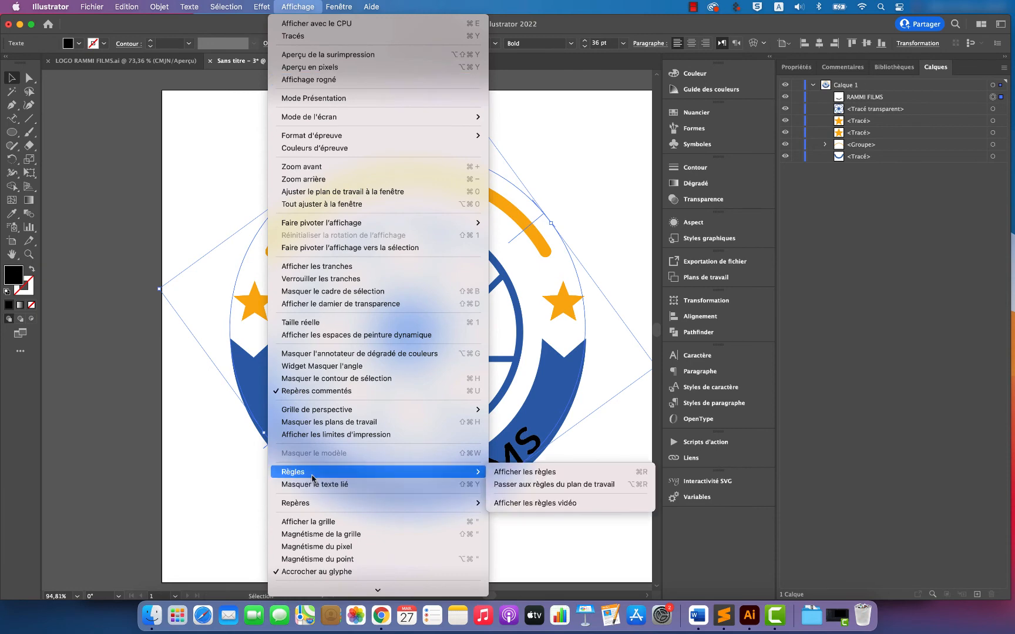
pyautogui.click(503, 473)
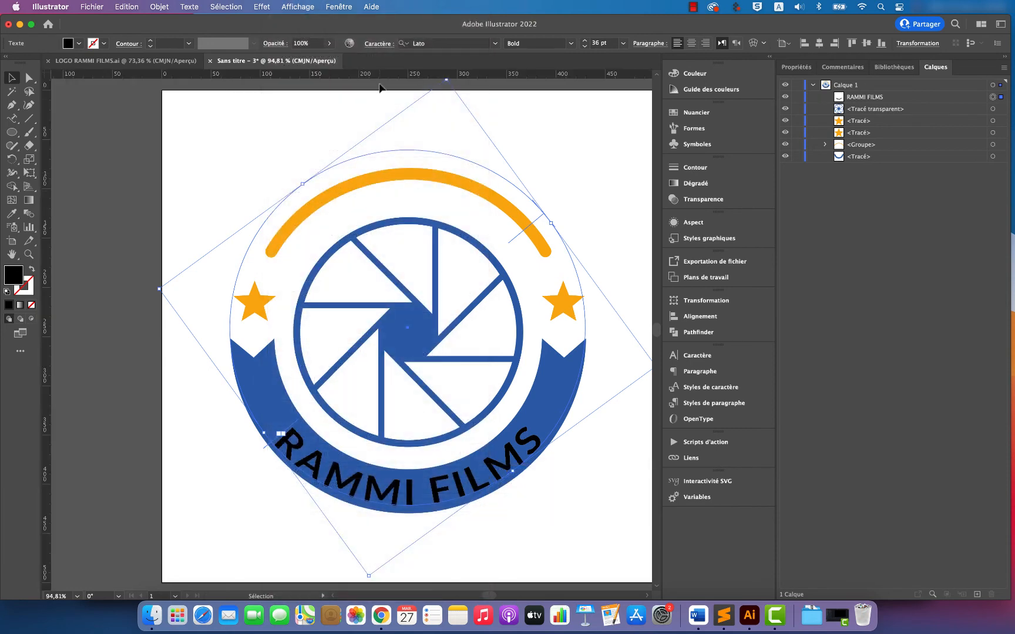
pyautogui.moveTo(379, 73); pyautogui.dragTo(396, 426)
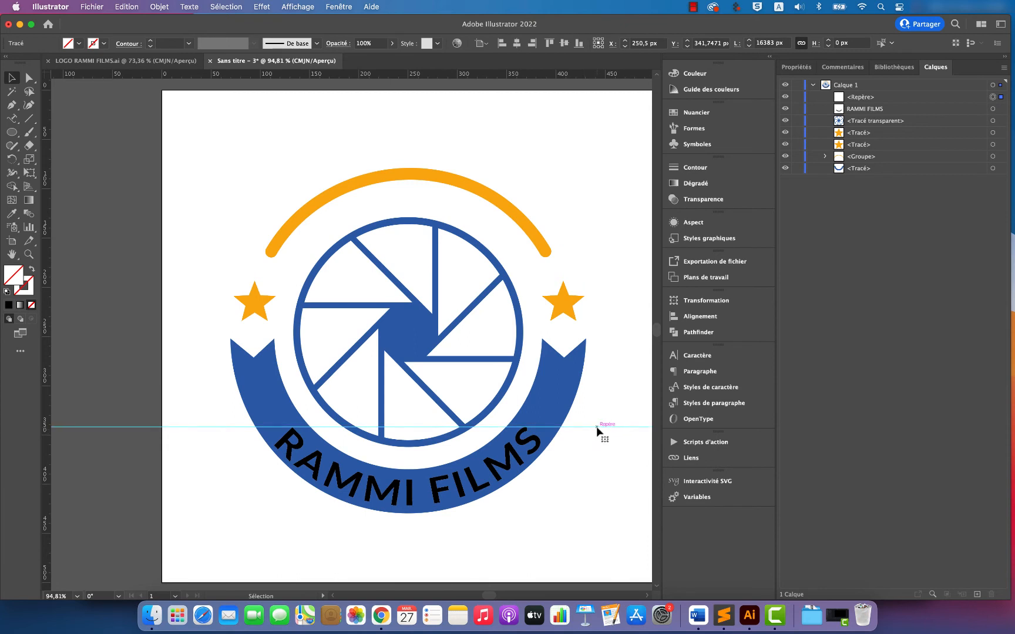
pyautogui.press('Delete')
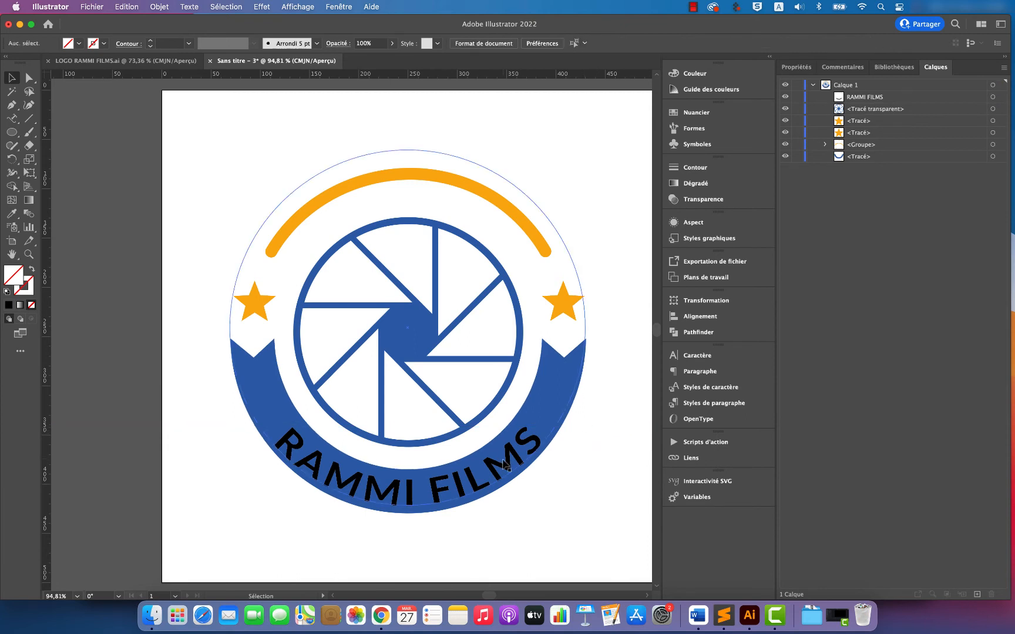
# - Scale the RAMMI FILMS text circle down slightly and proportionally, to a font size of about 35.3 pt
pyautogui.click(281, 434)
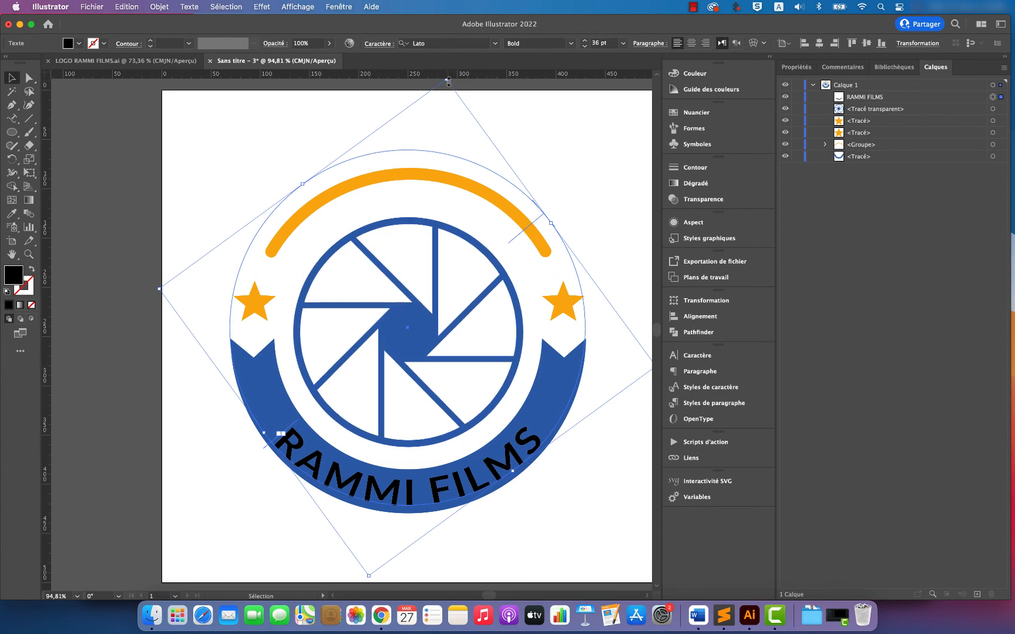
pyautogui.moveTo(449, 81); pyautogui.dragTo(445, 89)
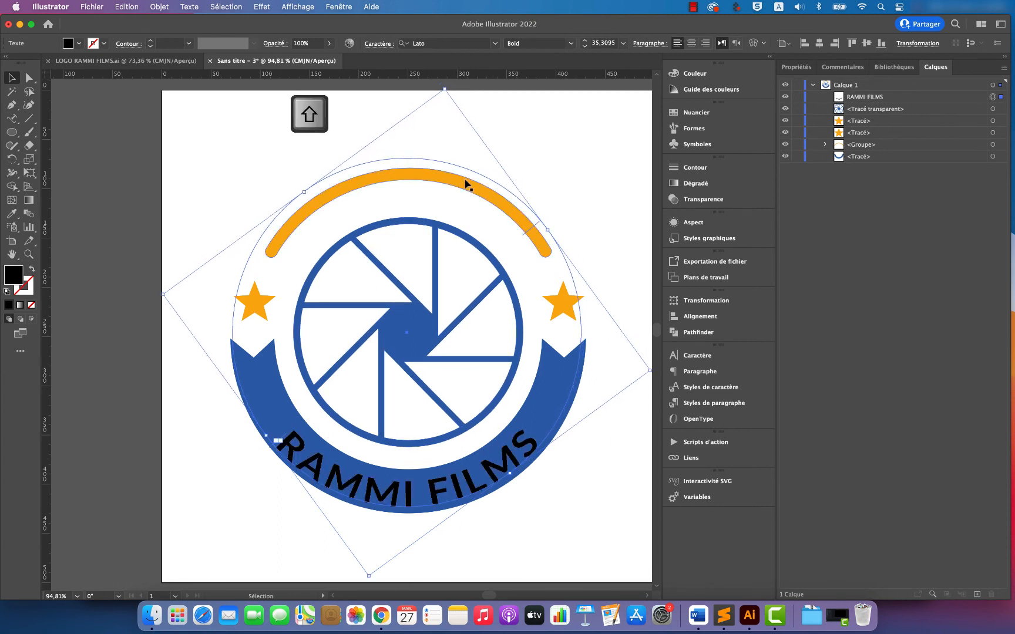
# - Nudge the RAMMI FILMS text circle up three increments and rotate it very slightly clockwise to centre the lettering on the blue ribbon
pyautogui.press('Up')
pyautogui.press('Up')
pyautogui.press('Up')
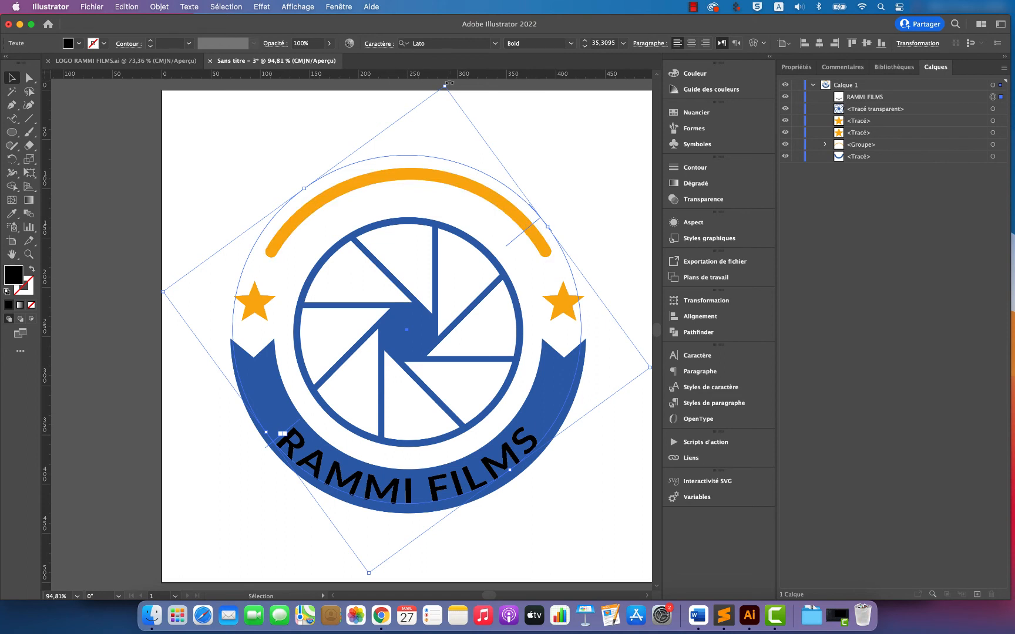
pyautogui.moveTo(447, 83); pyautogui.dragTo(451, 85)
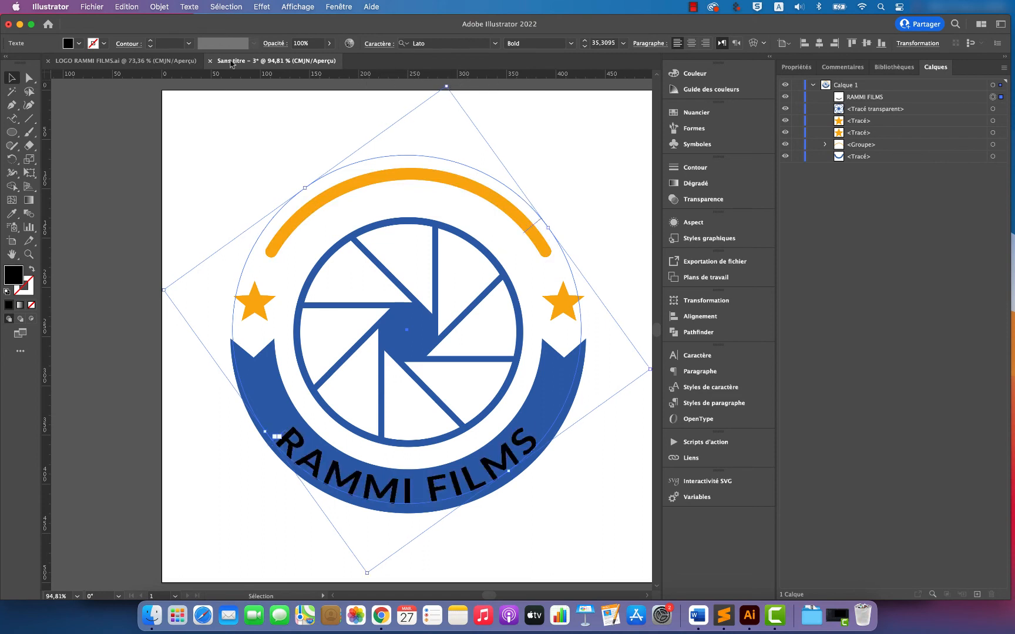
# - Change the RAMMI FILMS lettering's fill to white and deselect it
pyautogui.click(79, 42)
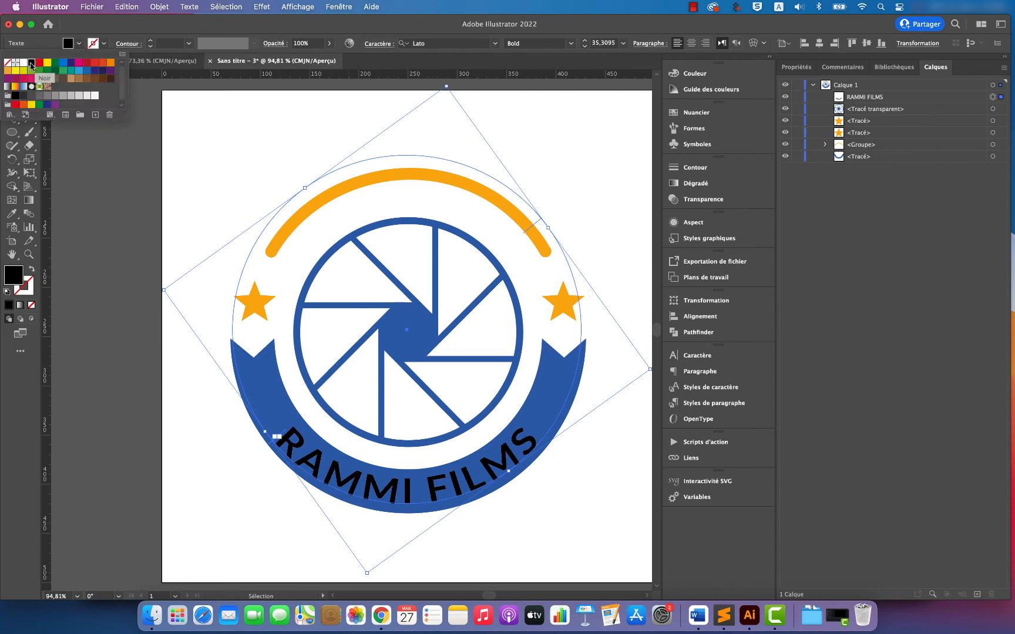
pyautogui.click(23, 62)
pyautogui.click(568, 181)
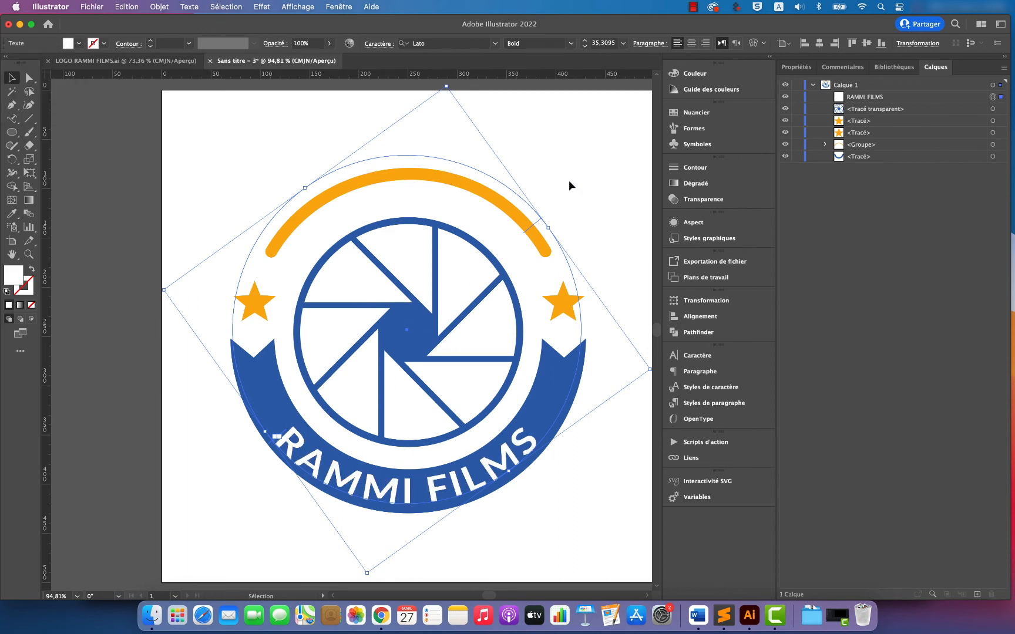
pyautogui.click(581, 188)
pyautogui.hscroll(1, 609, 193)
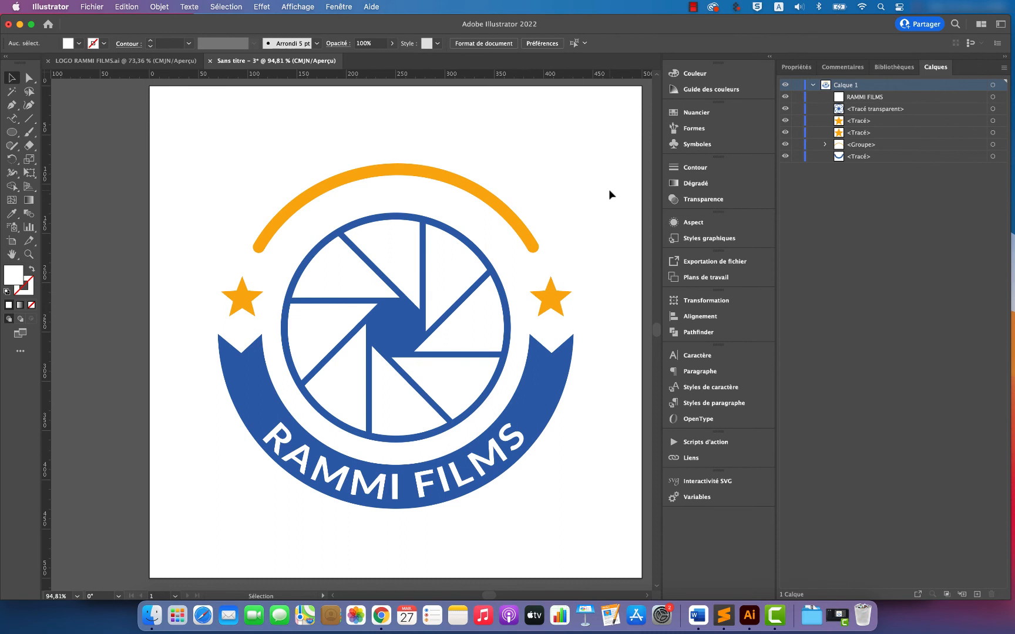
# - Draw an open wavy path with the Pen tool across the empty area above the orange arc
pyautogui.click(12, 105)
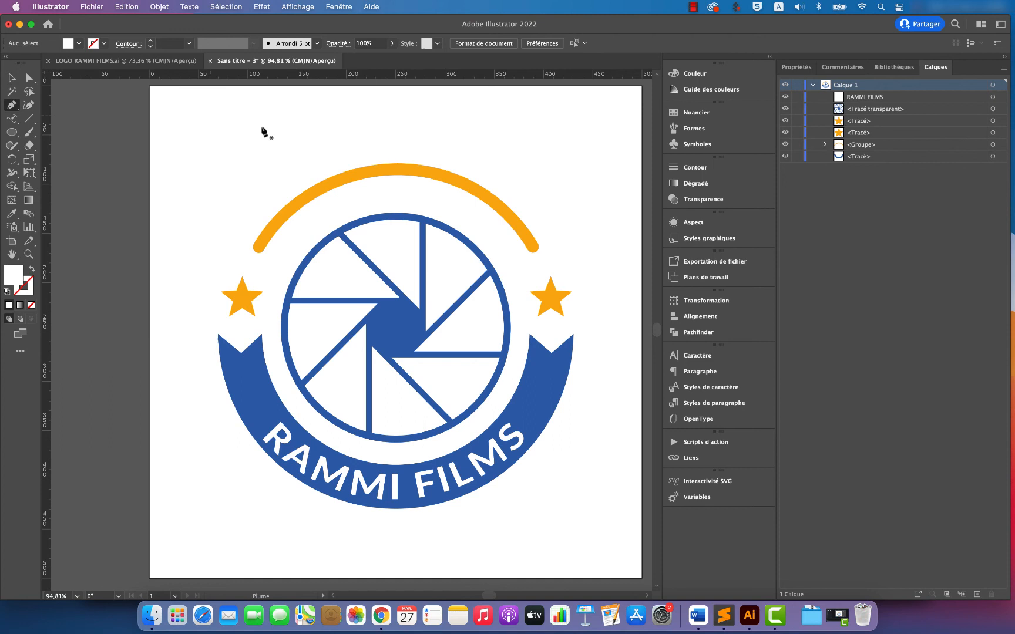
pyautogui.click(205, 156)
pyautogui.moveTo(269, 125); pyautogui.dragTo(328, 126)
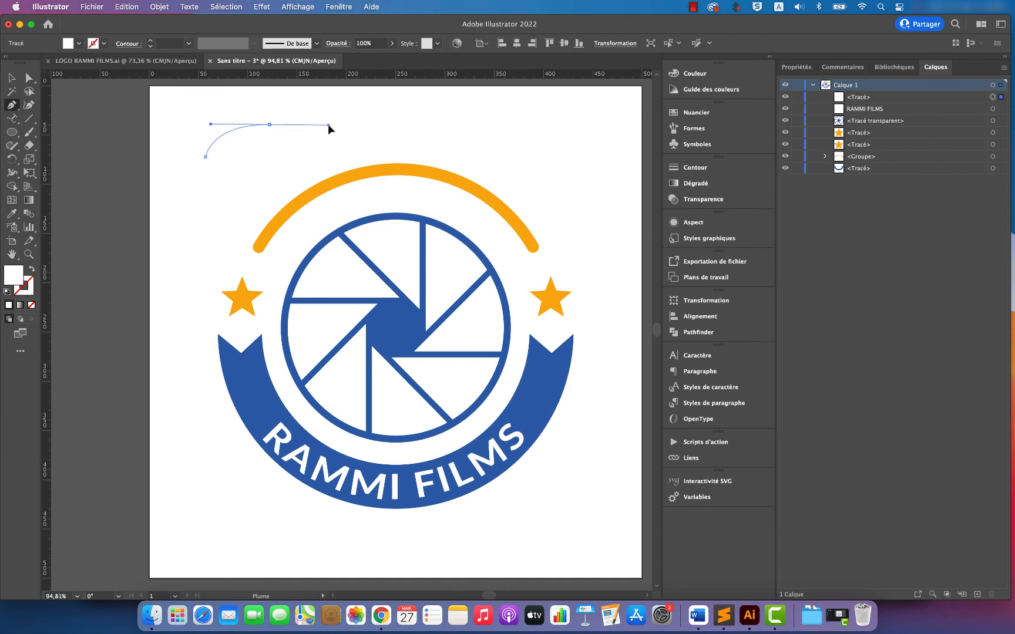
pyautogui.moveTo(395, 140); pyautogui.dragTo(441, 143)
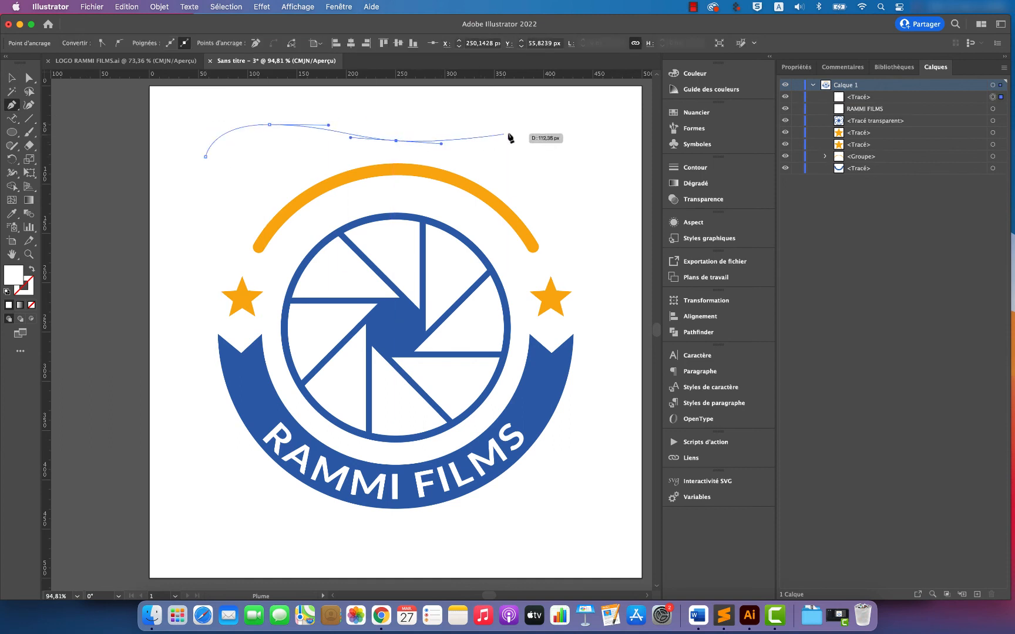
pyautogui.moveTo(510, 131); pyautogui.dragTo(601, 107)
pyautogui.click(604, 107)
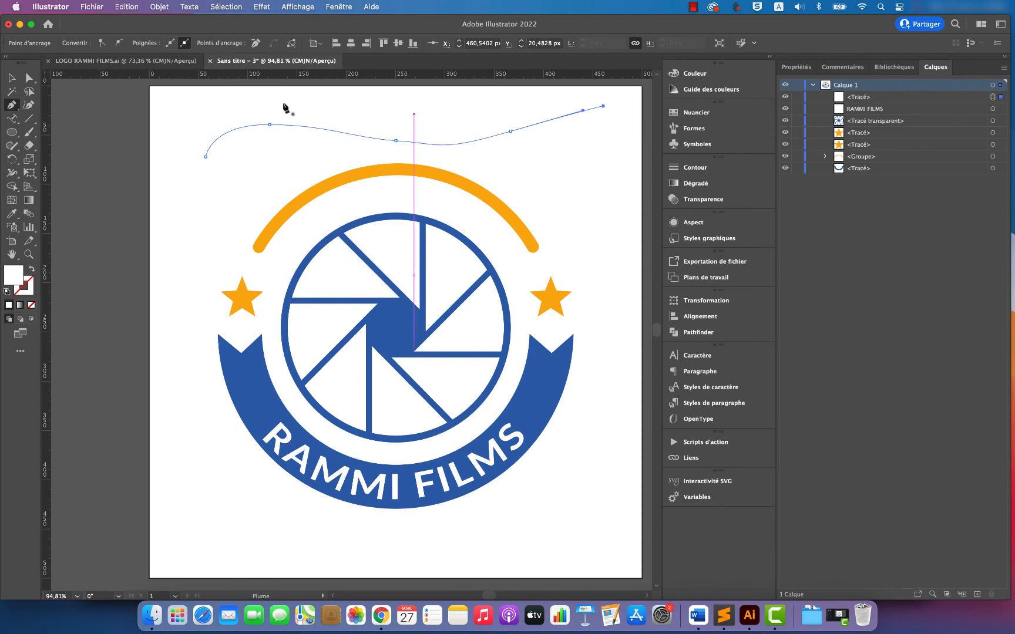
pyautogui.click(11, 78)
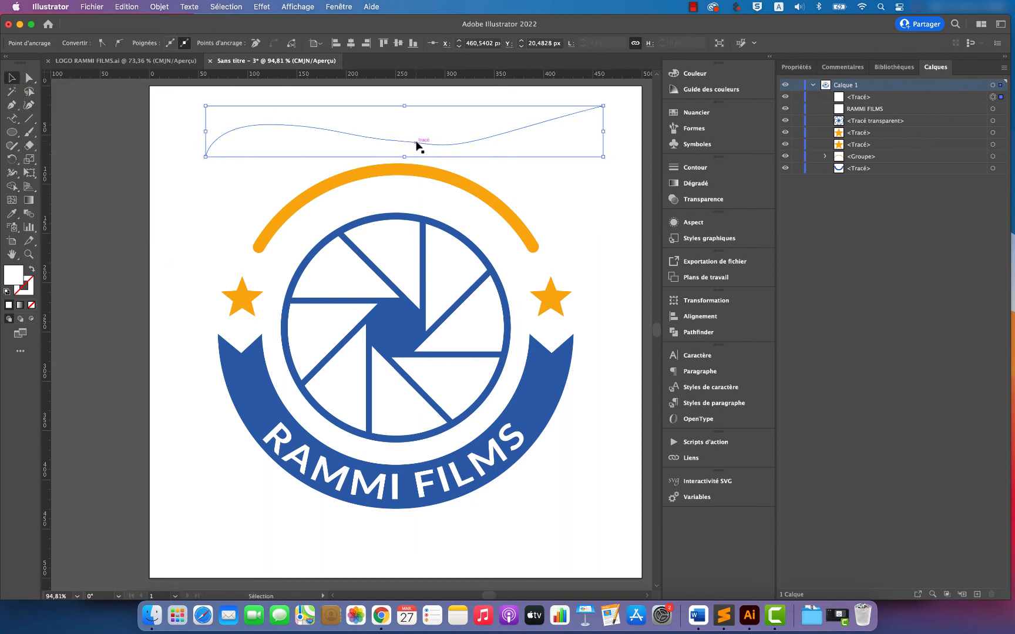
# - Add the text RAMMI FILMS along the wavy path with the Type on a Path tool
pyautogui.click(12, 119)
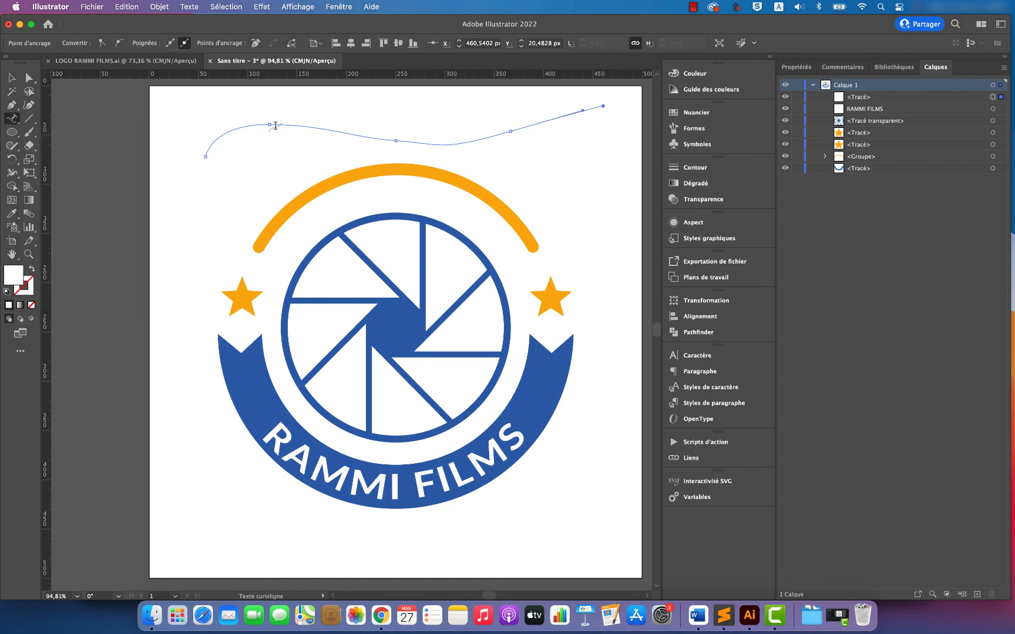
pyautogui.click(306, 126)
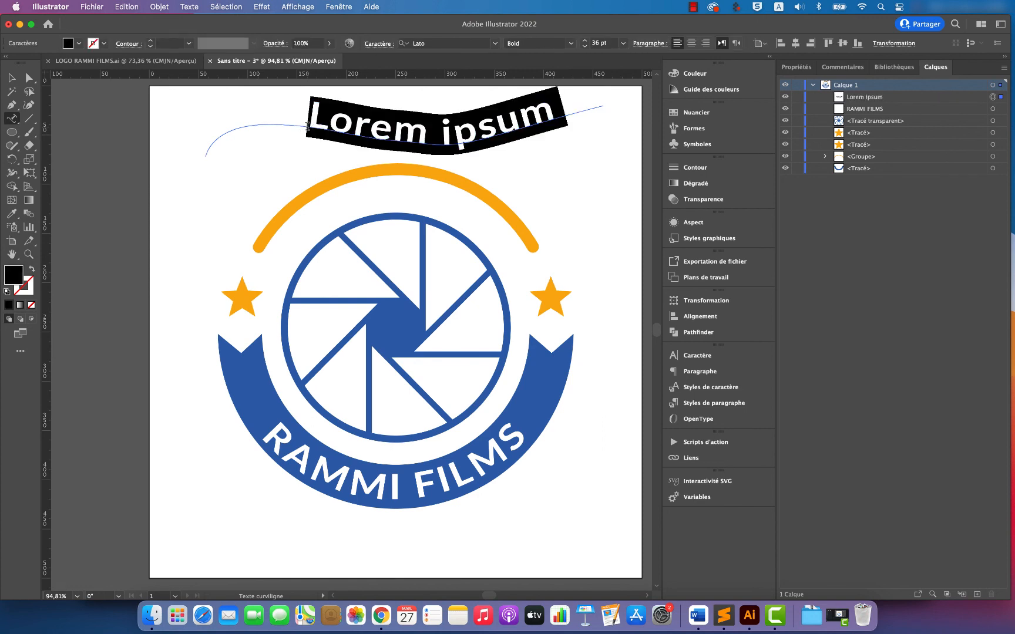
pyautogui.write('RAMMI ')
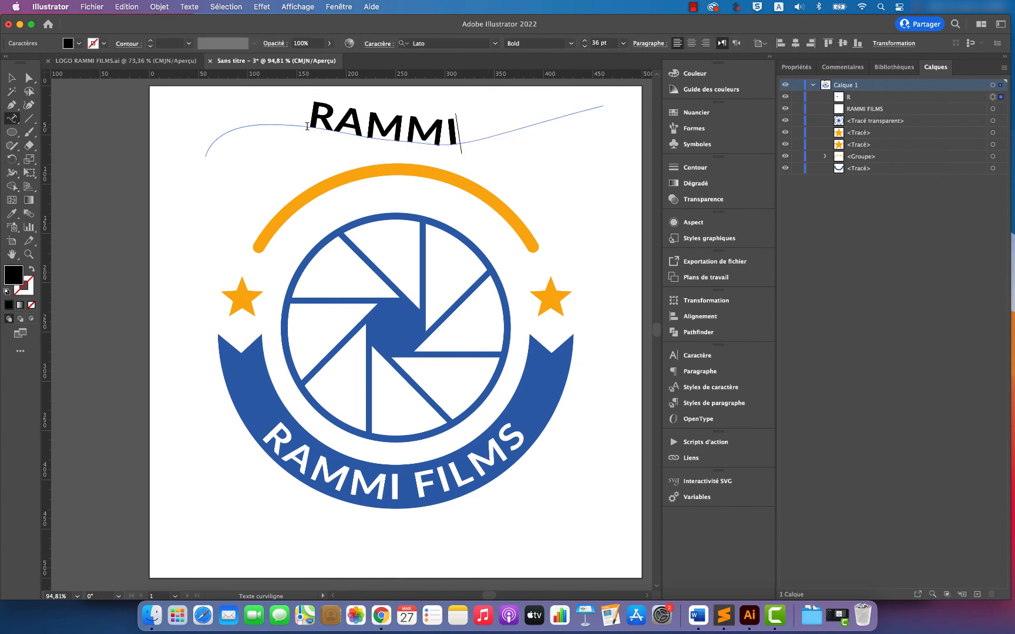
pyautogui.write('FILMS')
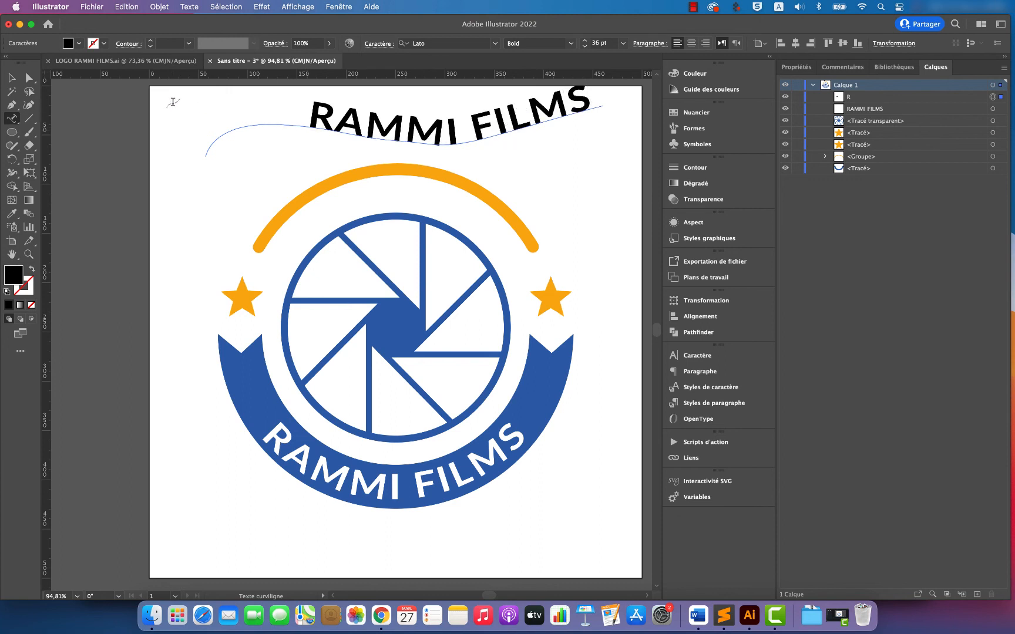
# - Slide the wavy text's start bracket back near the beginning of the path and pull its end bracket slightly inward
pyautogui.scroll(1, 224, 177)
pyautogui.click(11, 77)
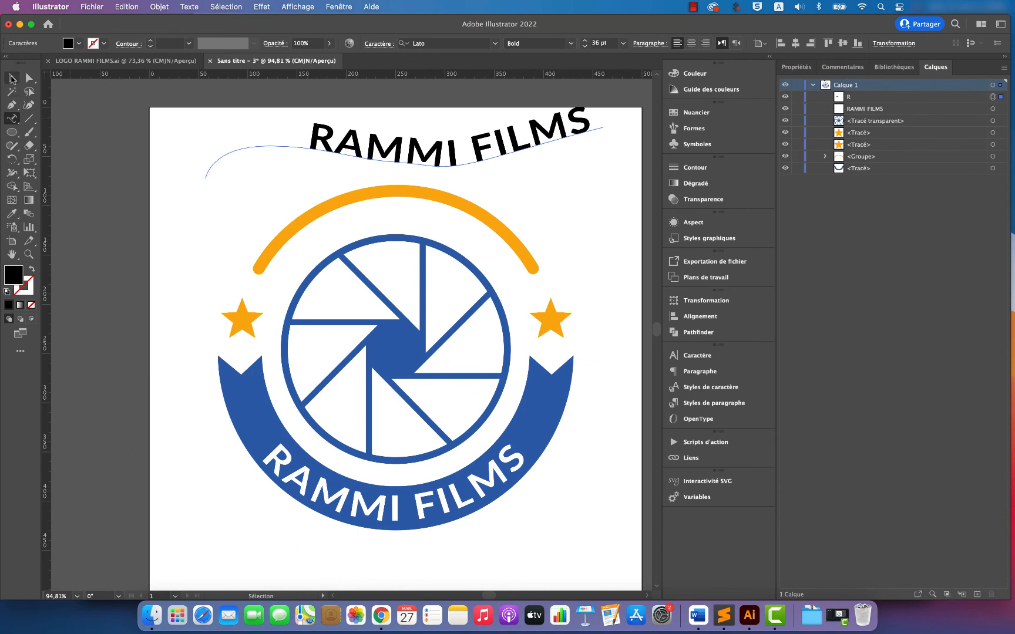
pyautogui.click(344, 157)
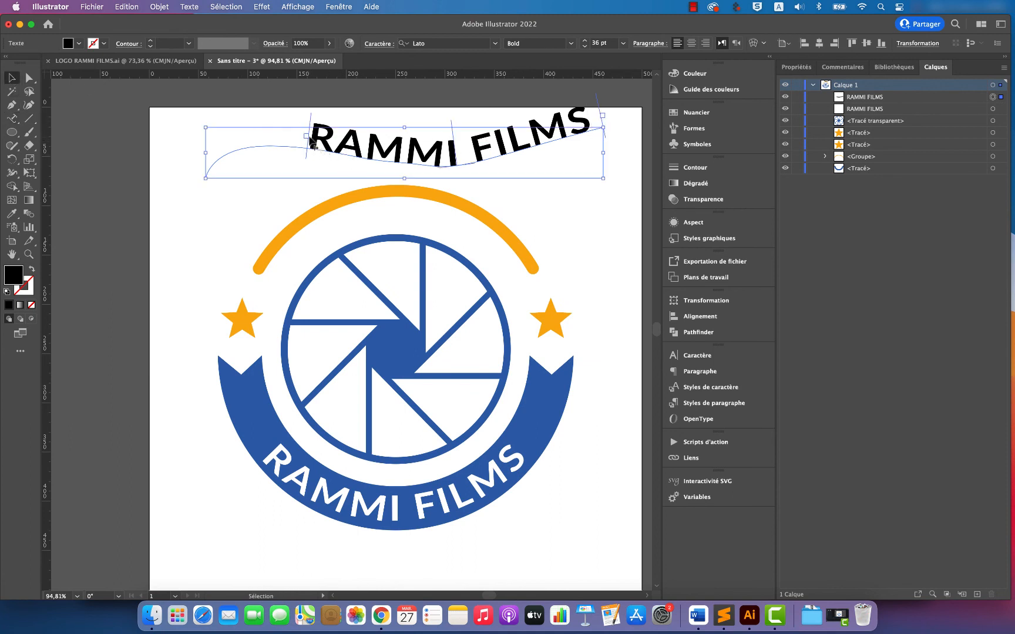
pyautogui.moveTo(306, 137); pyautogui.dragTo(224, 138)
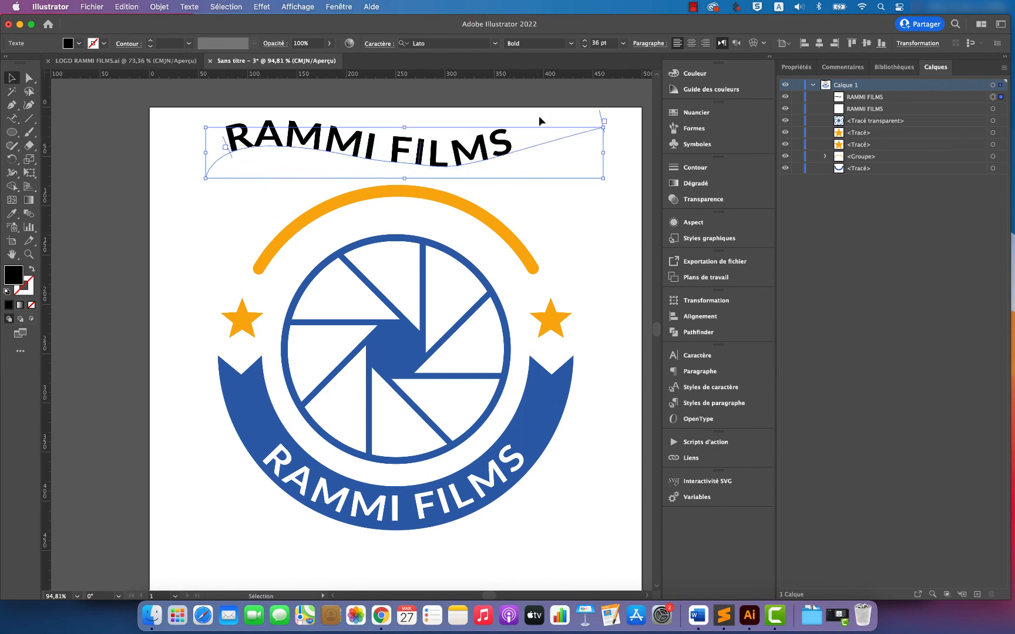
pyautogui.moveTo(602, 120); pyautogui.dragTo(574, 128)
# - Flip the lettering to the underside of the wavy path with its middle bracket, and delete this text path
pyautogui.moveTo(404, 154); pyautogui.dragTo(405, 178)
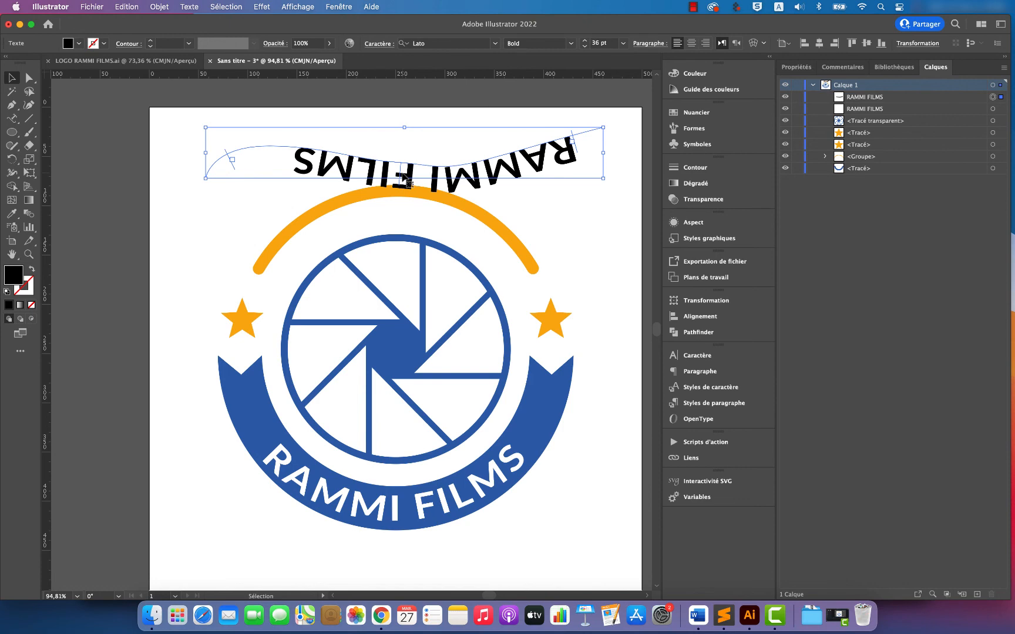
pyautogui.press('Delete')
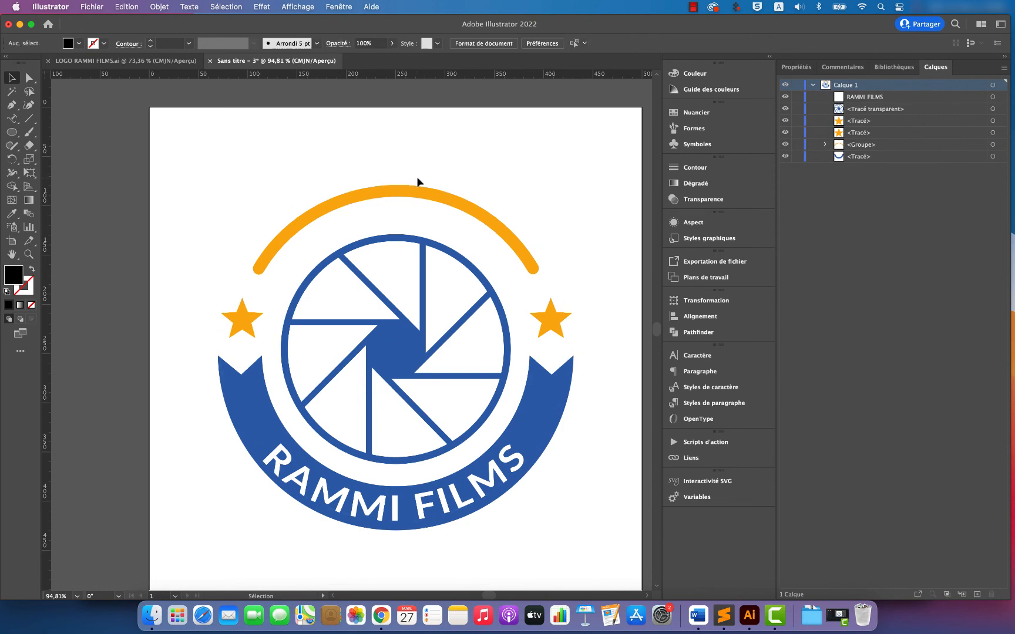
pyautogui.scroll(-2, 416, 181)
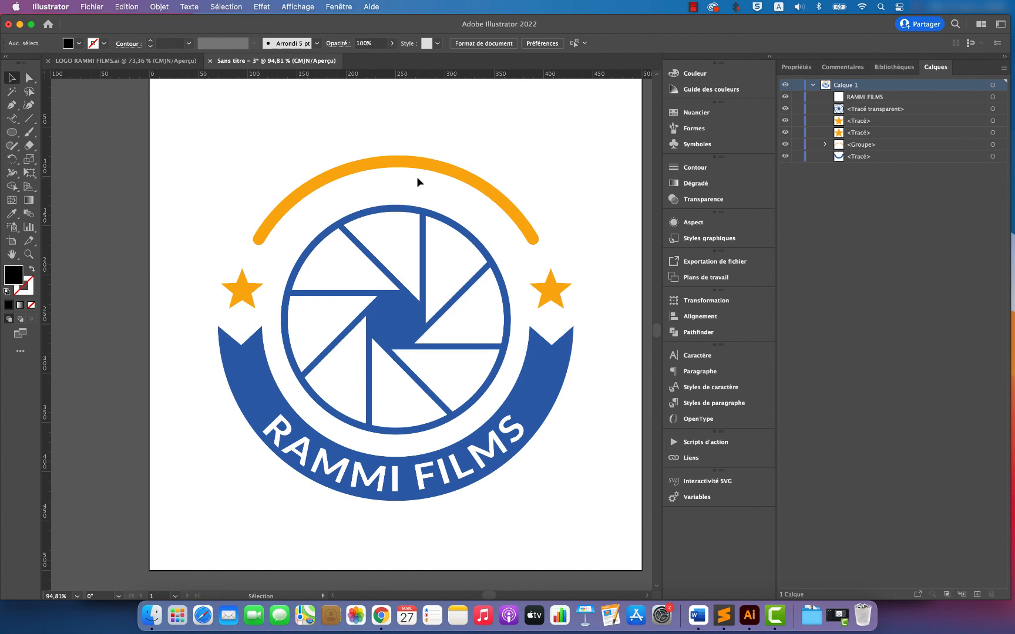